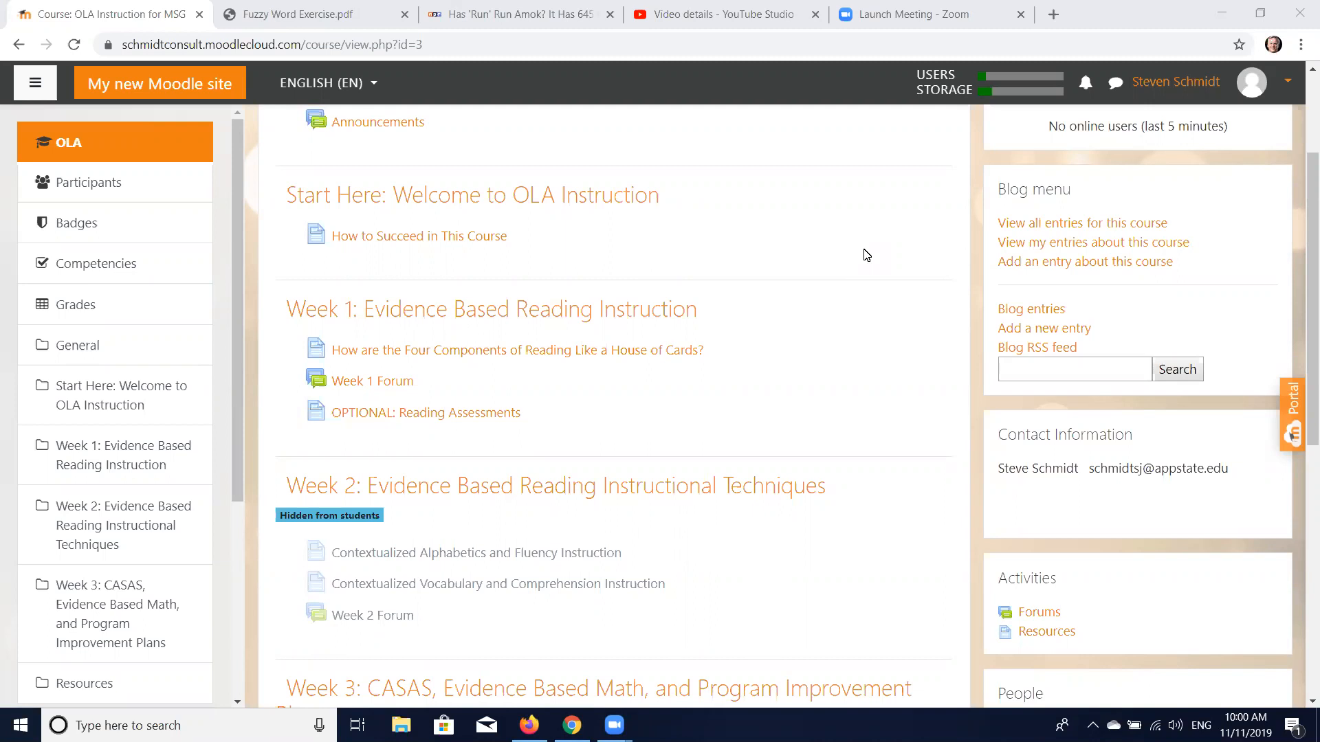
- Look over the weekly sections of the course and open the Week 1 lesson "How are the Four Components of Reading Like a House of Cards?"
{"action": "scroll", "coordinate": [532, 325], "scroll_direction": "down", "scroll_amount": 4}
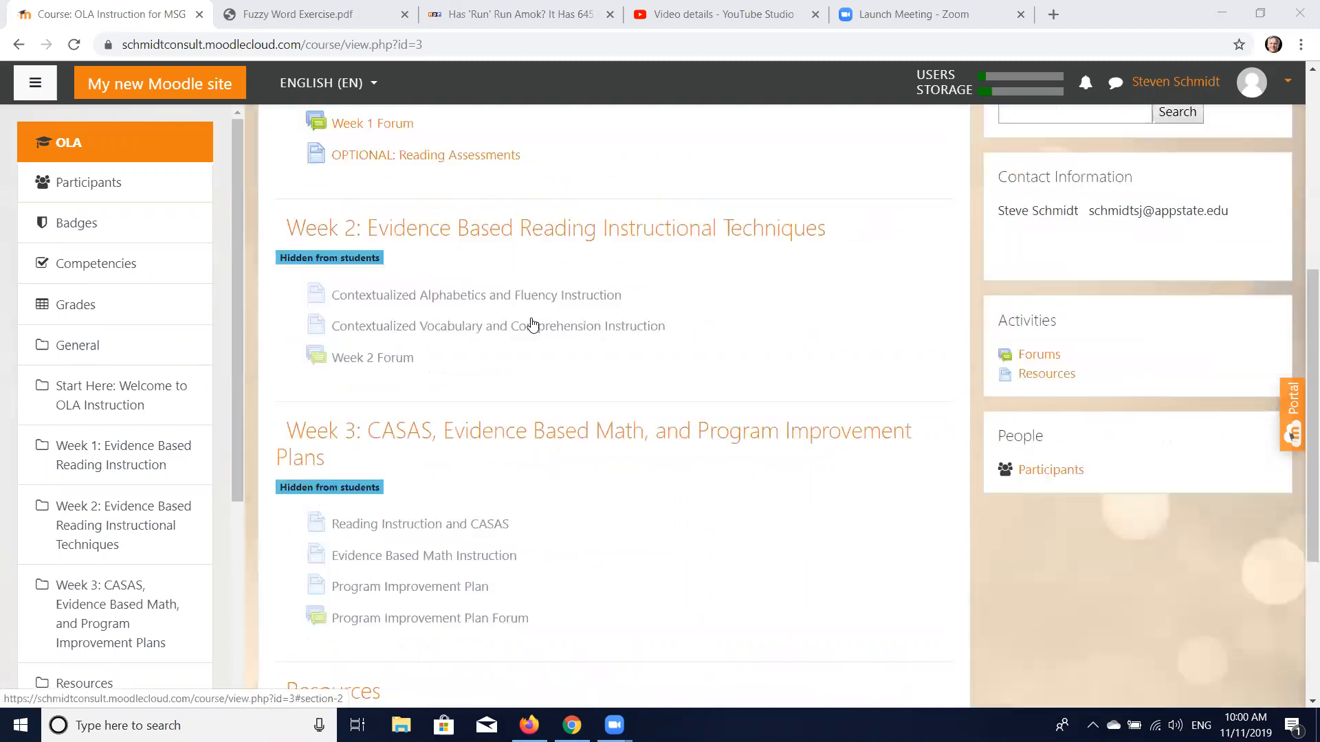
{"action": "scroll", "coordinate": [532, 324], "scroll_direction": "up", "scroll_amount": 2}
{"action": "scroll", "coordinate": [533, 325], "scroll_direction": "up", "scroll_amount": 1}
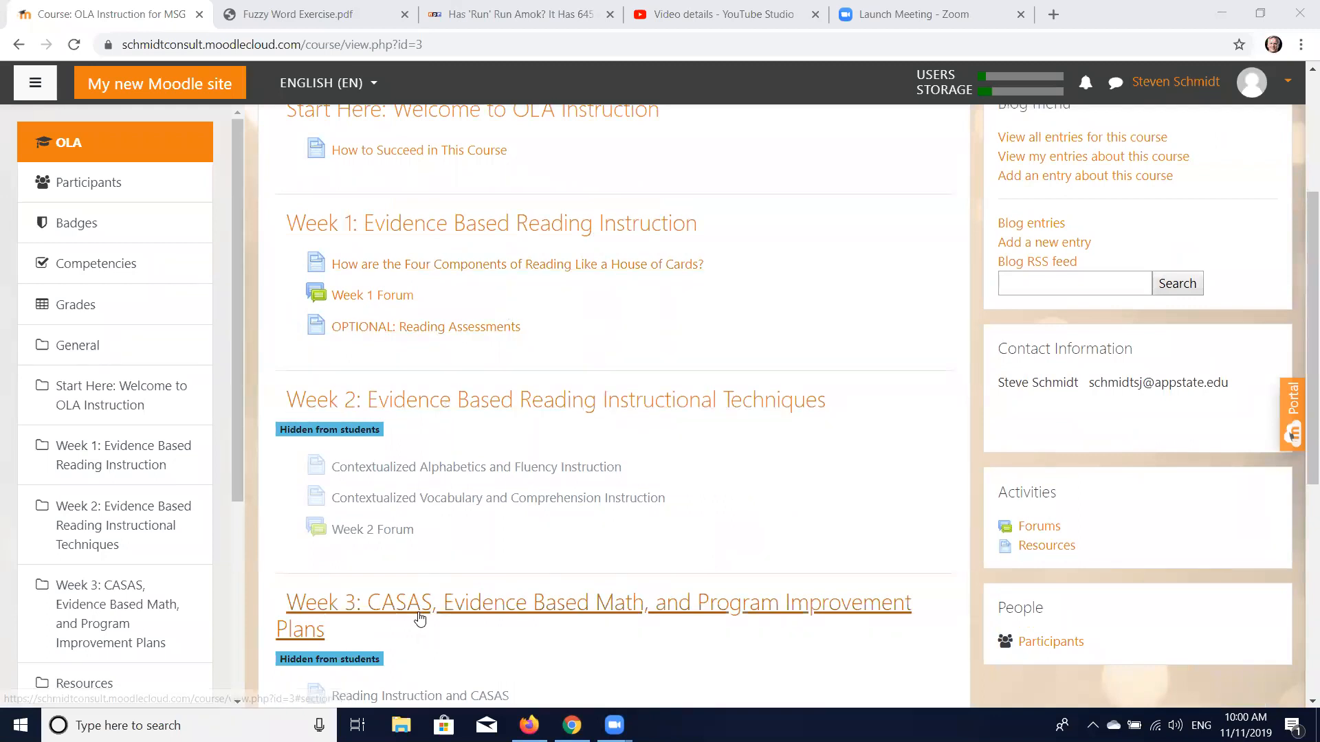
{"action": "scroll", "coordinate": [438, 578], "scroll_direction": "up", "scroll_amount": 3}
{"action": "scroll", "coordinate": [467, 549], "scroll_direction": "down", "scroll_amount": 1}
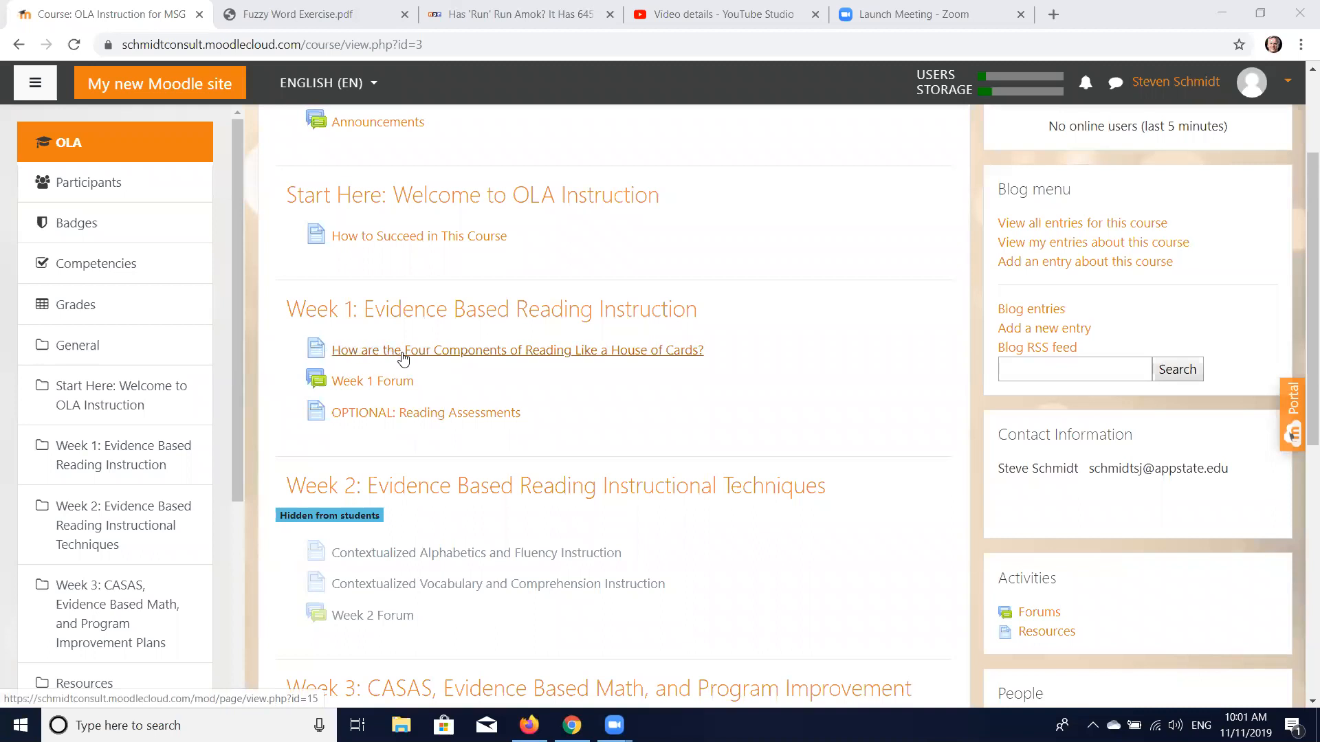
{"action": "left_click", "coordinate": [426, 352]}
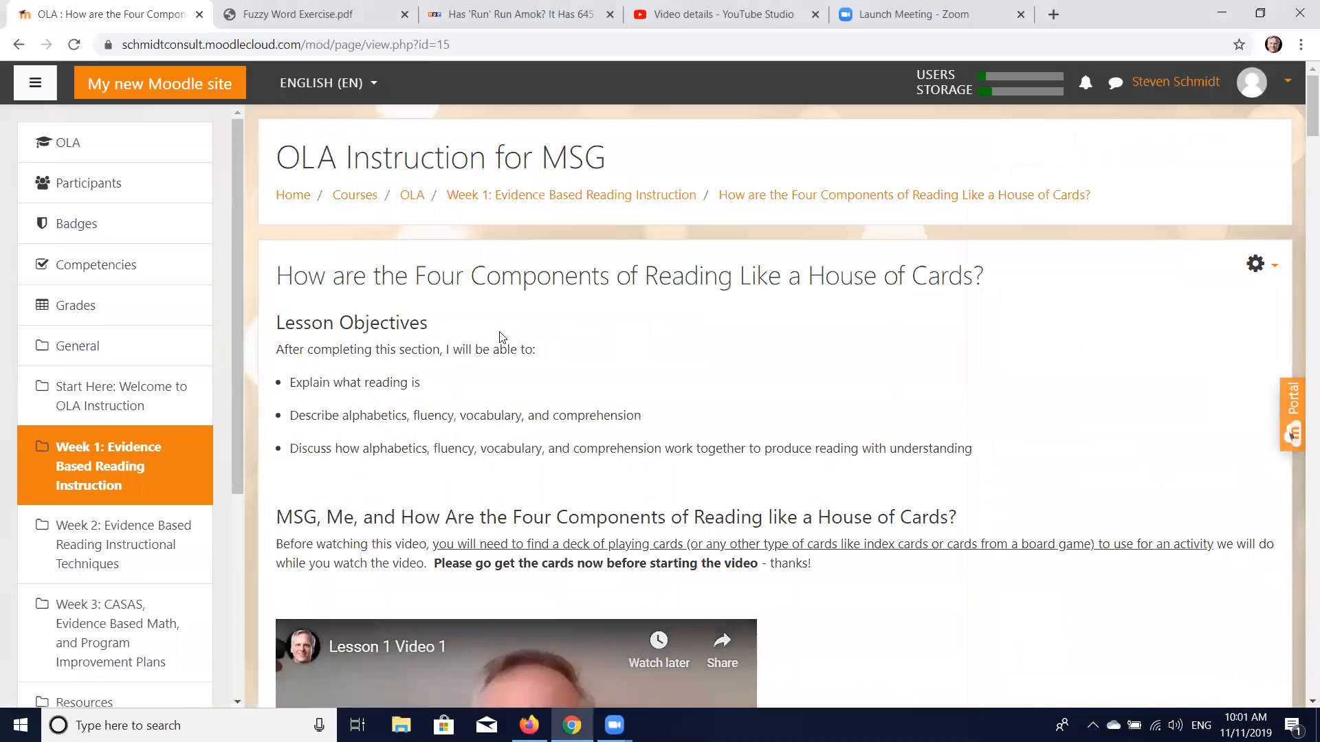
- Play Lesson 1 Video 1 briefly in full screen, pause it, and return to the lesson page
{"action": "scroll", "coordinate": [593, 334], "scroll_direction": "down", "scroll_amount": 1}
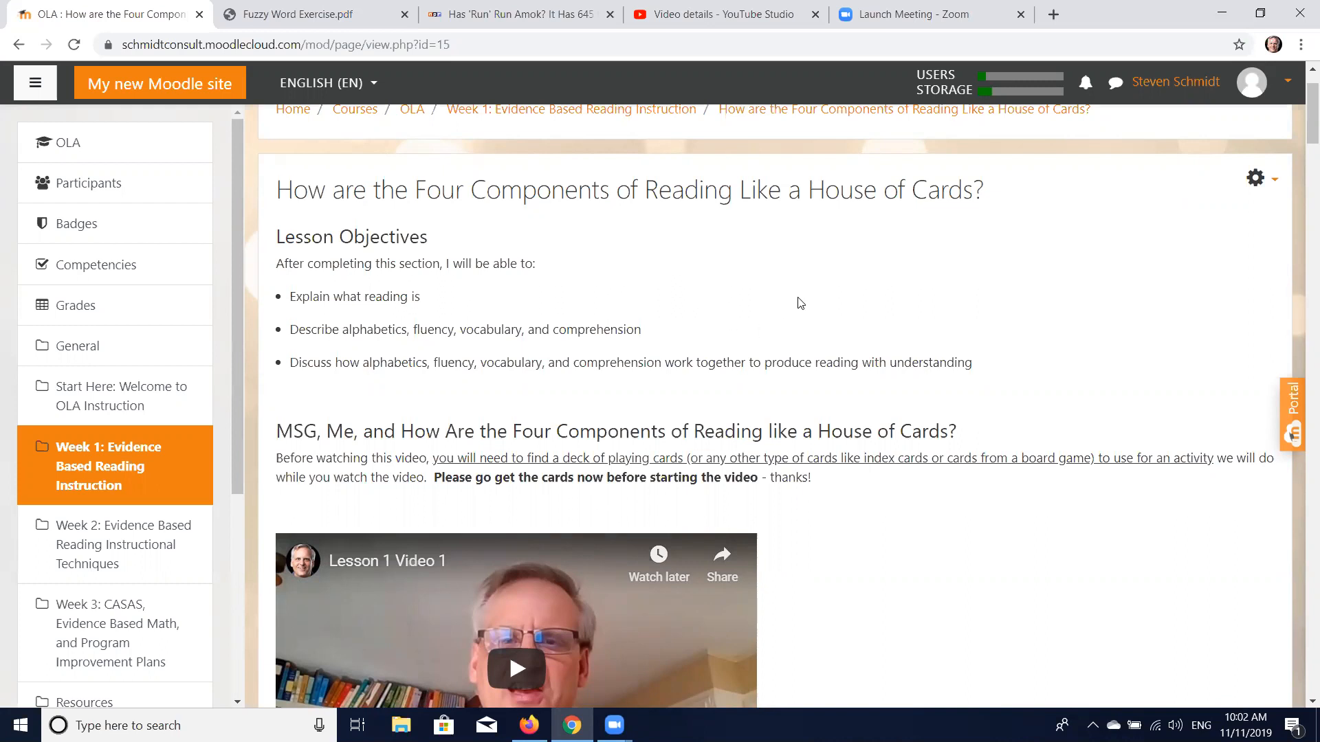
{"action": "scroll", "coordinate": [797, 303], "scroll_direction": "down", "scroll_amount": 3}
{"action": "scroll", "coordinate": [917, 288], "scroll_direction": "down", "scroll_amount": 2}
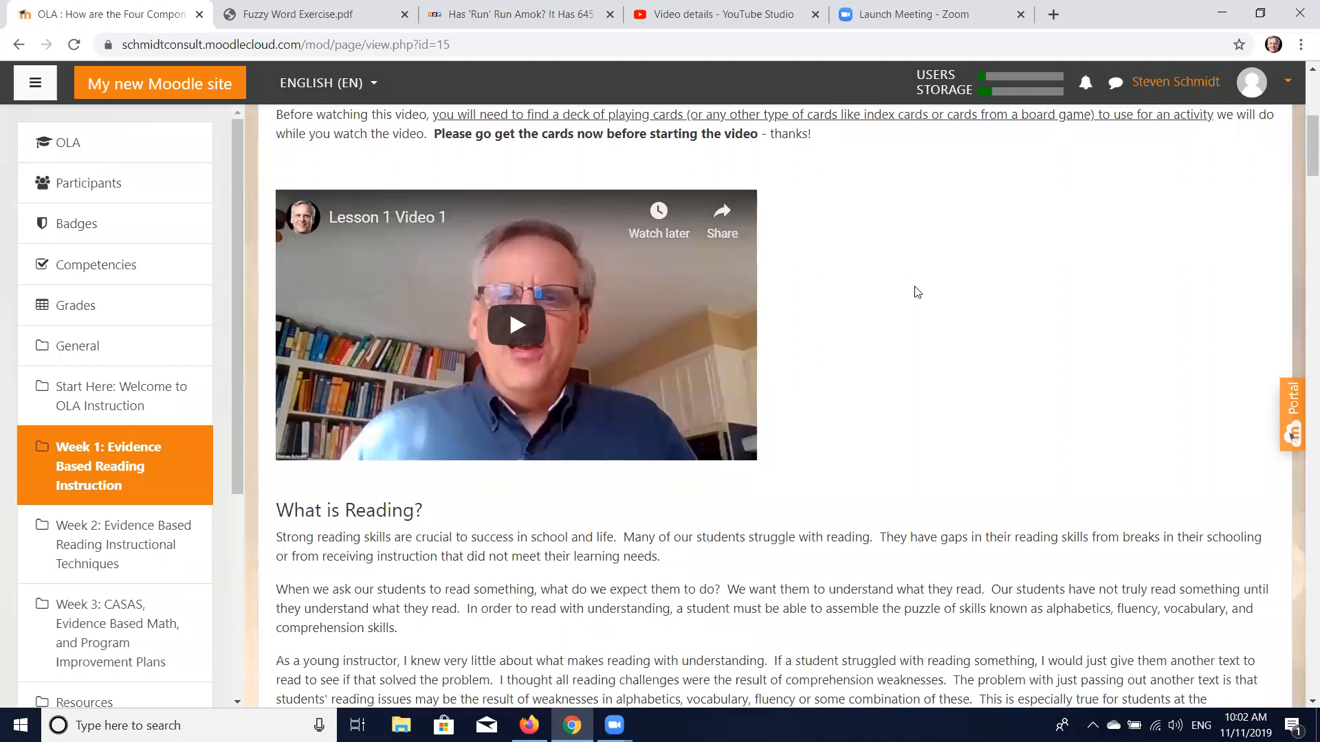
{"action": "scroll", "coordinate": [917, 292], "scroll_direction": "up", "scroll_amount": 5}
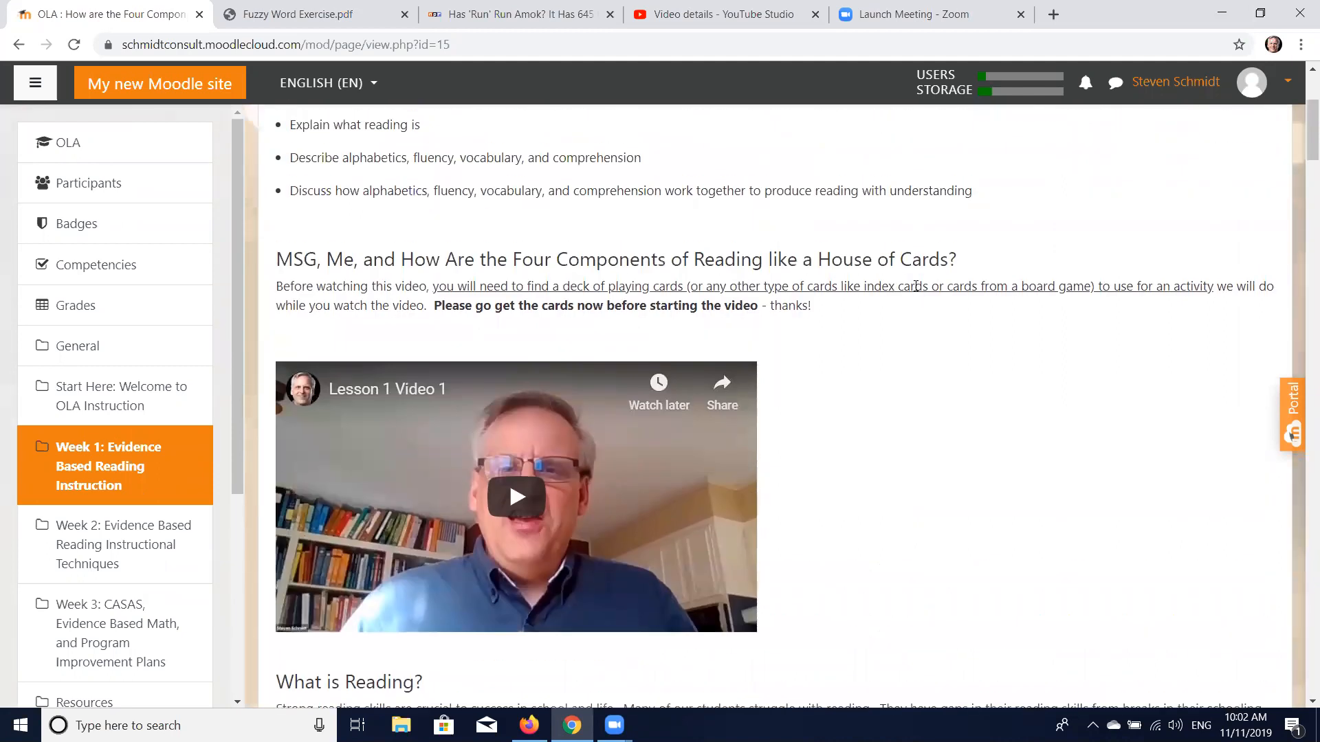
{"action": "mouse_move", "coordinate": [1302, 131]}
{"action": "left_mouse_down"}
{"action": "mouse_move", "coordinate": [1302, 262]}
{"action": "mouse_move", "coordinate": [1299, 130]}
{"action": "left_mouse_up"}
{"action": "scroll", "coordinate": [322, 364], "scroll_direction": "down", "scroll_amount": 4}
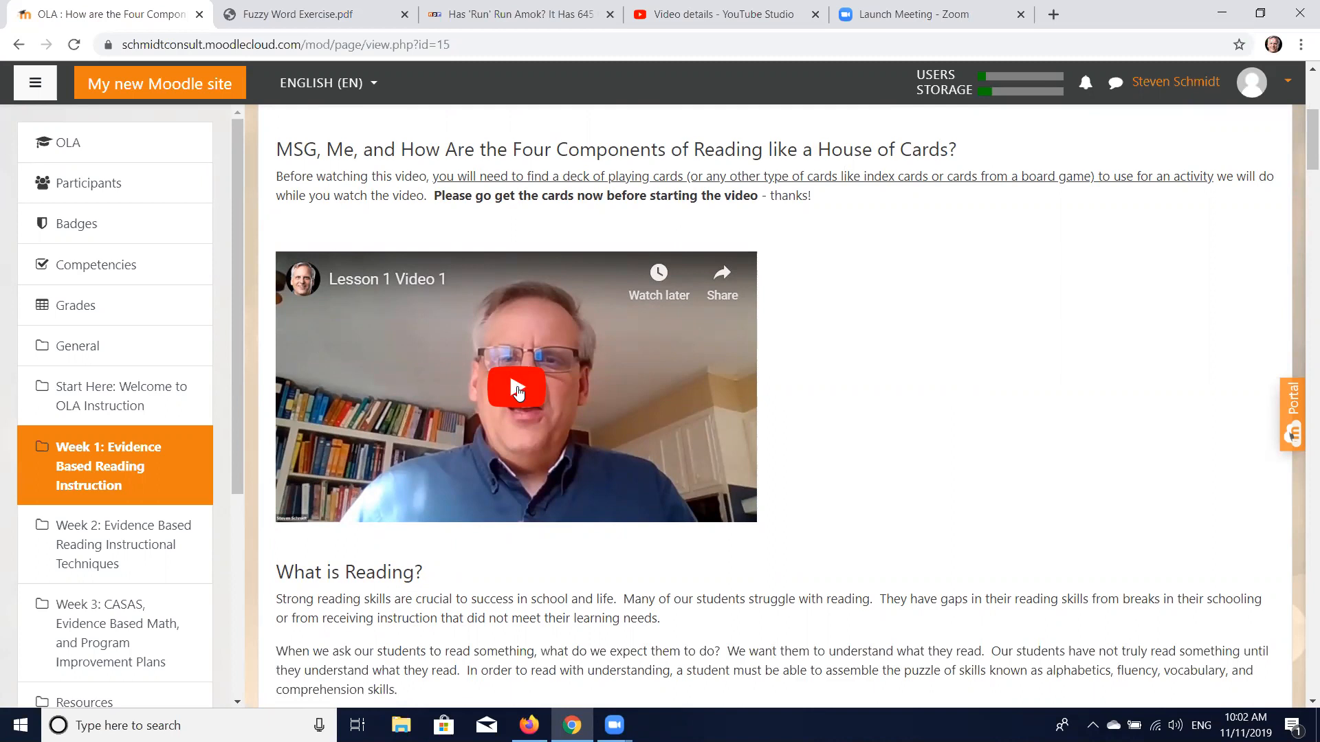
{"action": "left_click", "coordinate": [518, 393]}
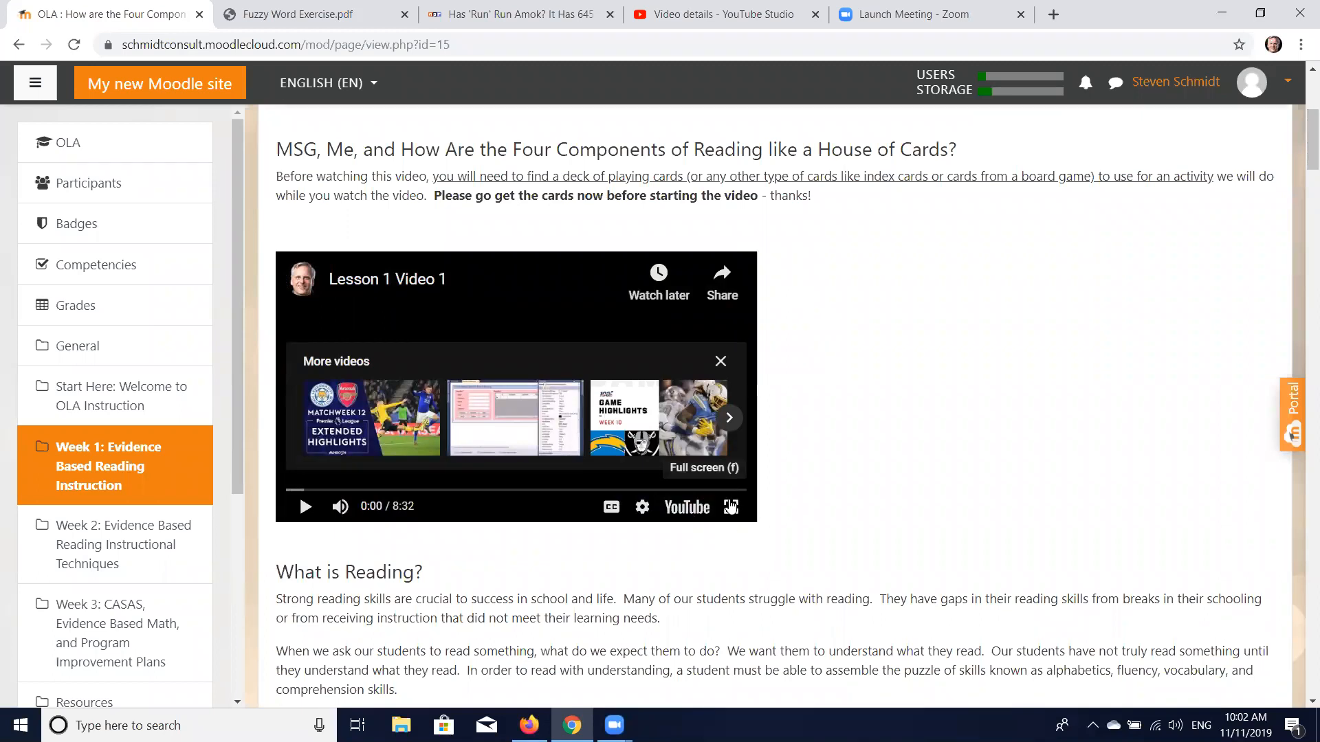
{"action": "left_click", "coordinate": [731, 510]}
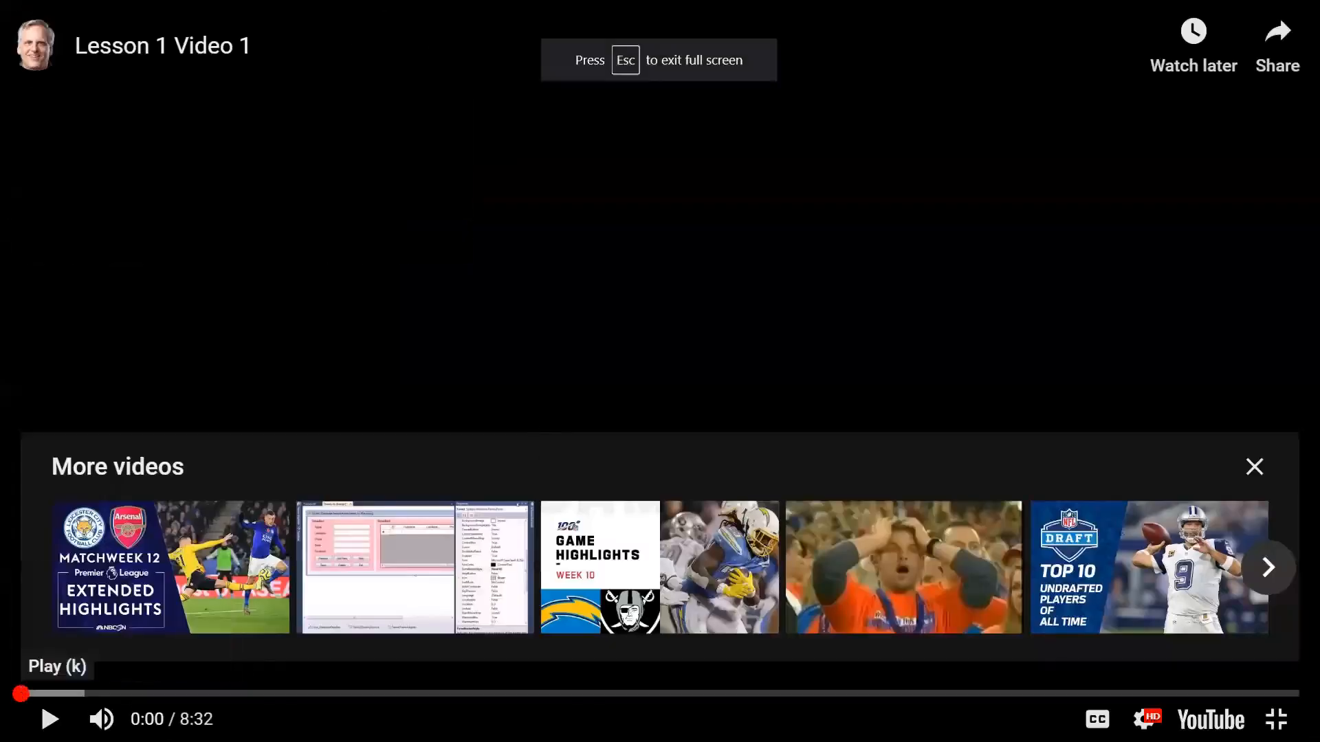
{"action": "left_click", "coordinate": [43, 719]}
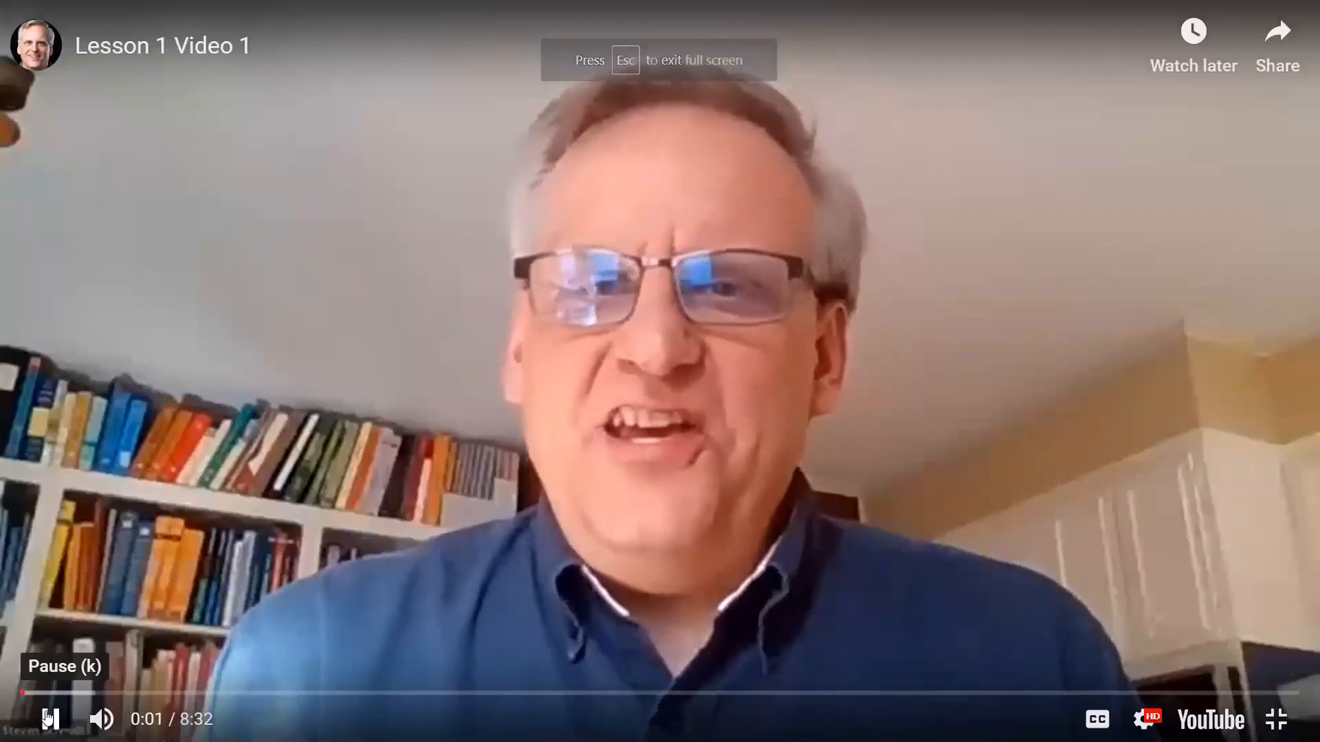
{"action": "left_click", "coordinate": [43, 718]}
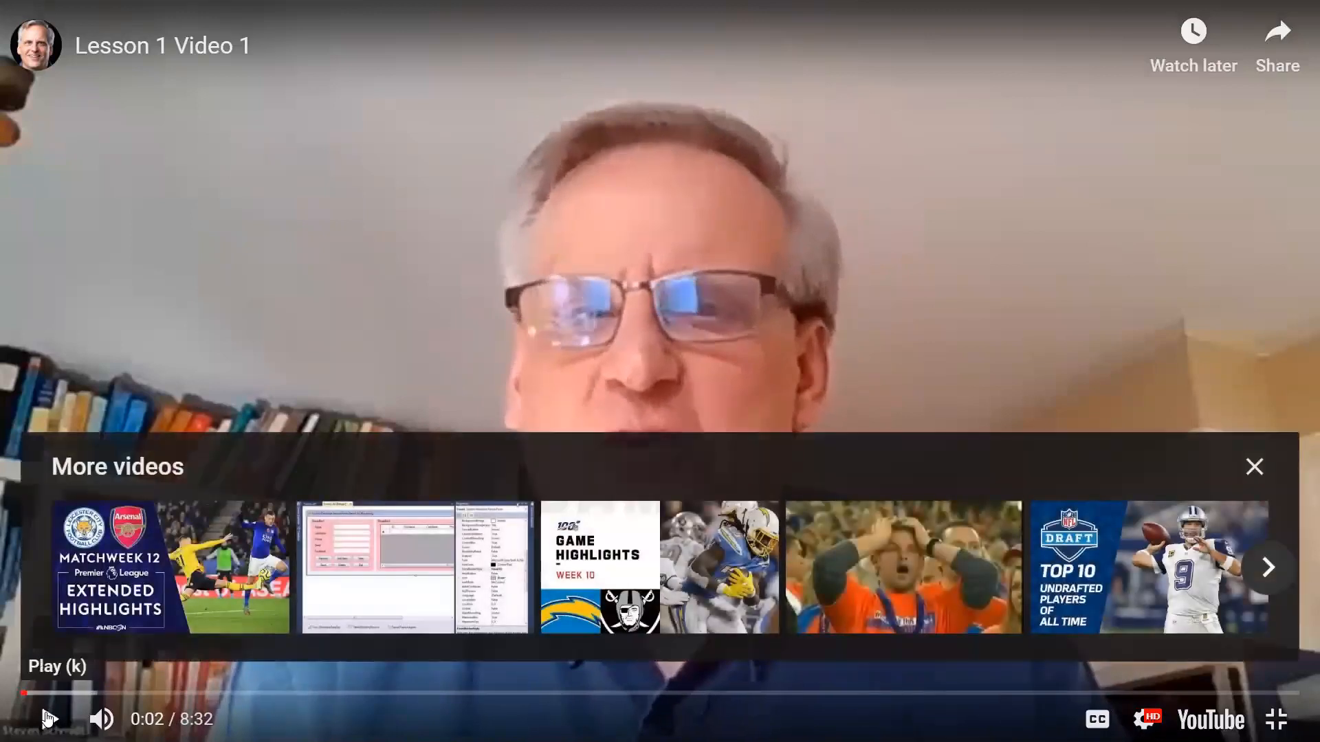
{"action": "key", "text": "Escape"}
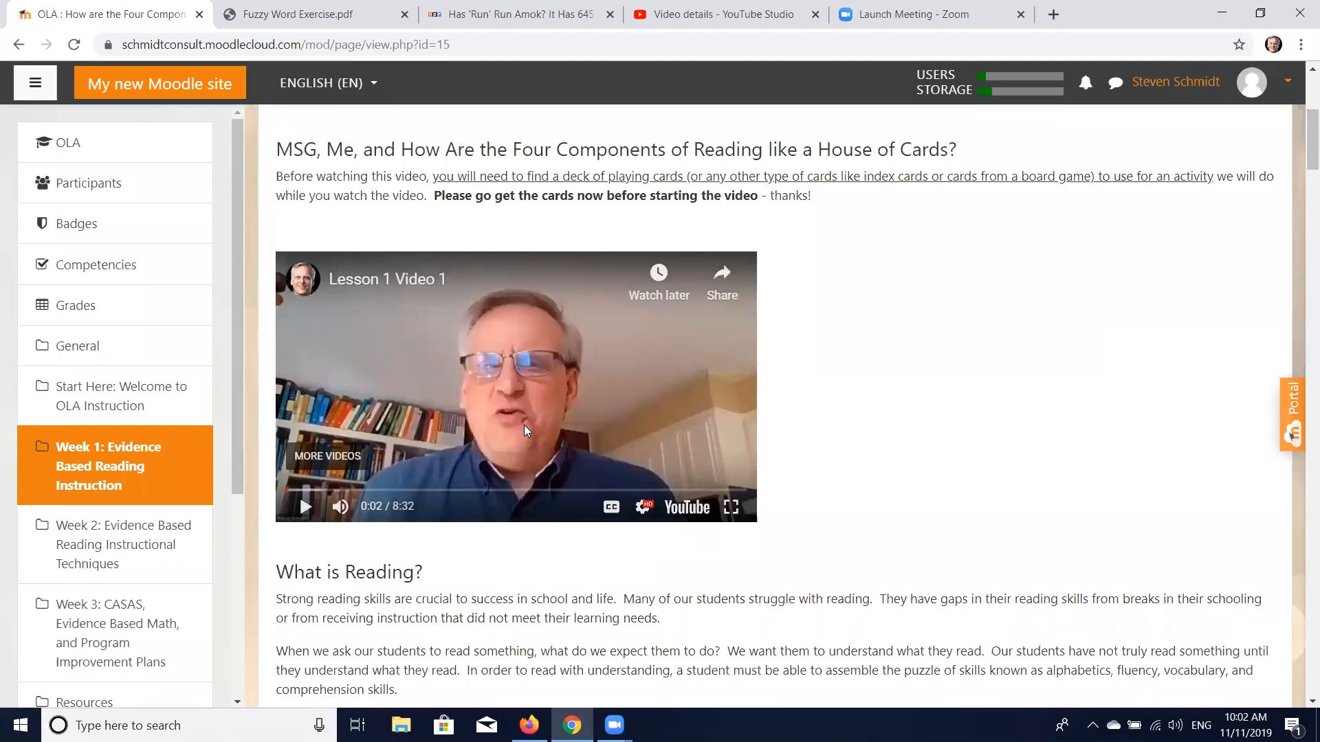
- Open the linked article on how many dictionary definitions "run" has, from the lesson's vocabulary section
{"action": "scroll", "coordinate": [538, 484], "scroll_direction": "down", "scroll_amount": 11}
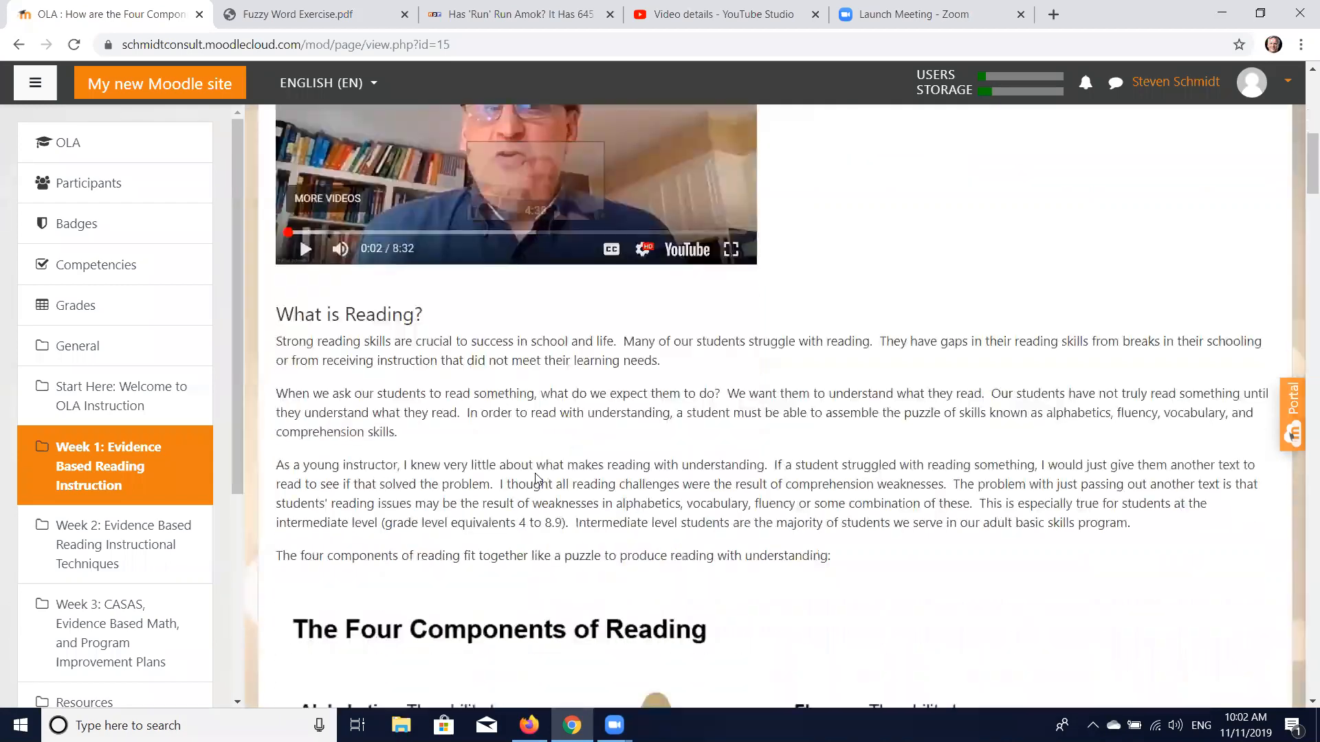
{"action": "scroll", "coordinate": [578, 375], "scroll_direction": "down", "scroll_amount": 9}
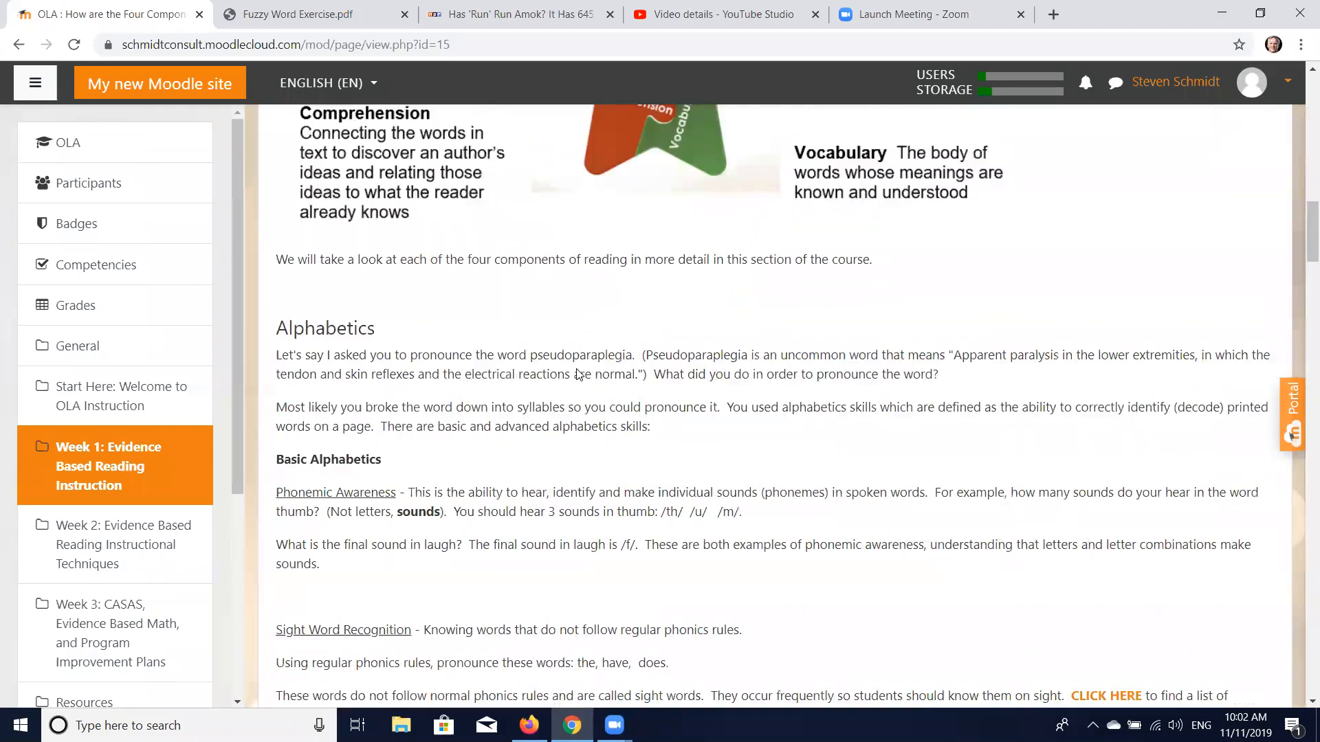
{"action": "scroll", "coordinate": [578, 370], "scroll_direction": "down", "scroll_amount": 13}
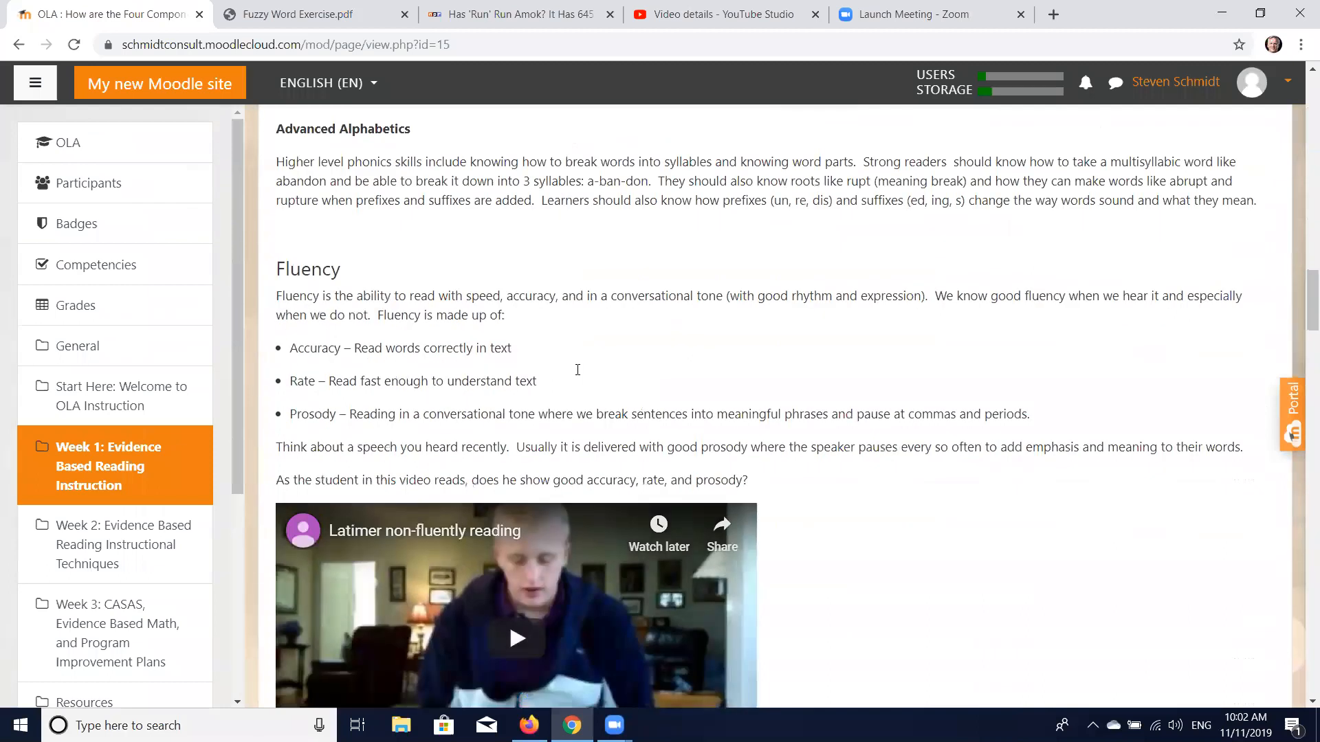
{"action": "scroll", "coordinate": [577, 374], "scroll_direction": "down", "scroll_amount": 3}
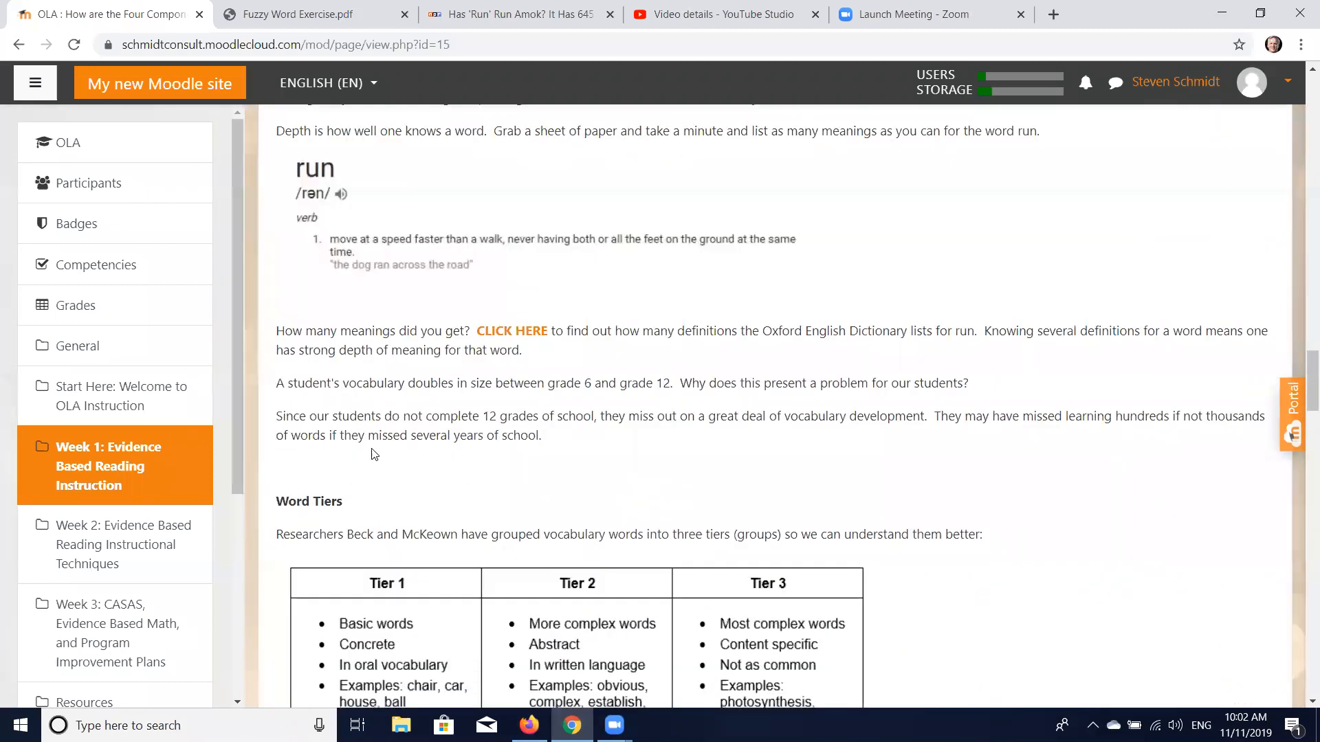
{"action": "left_click", "coordinate": [508, 339]}
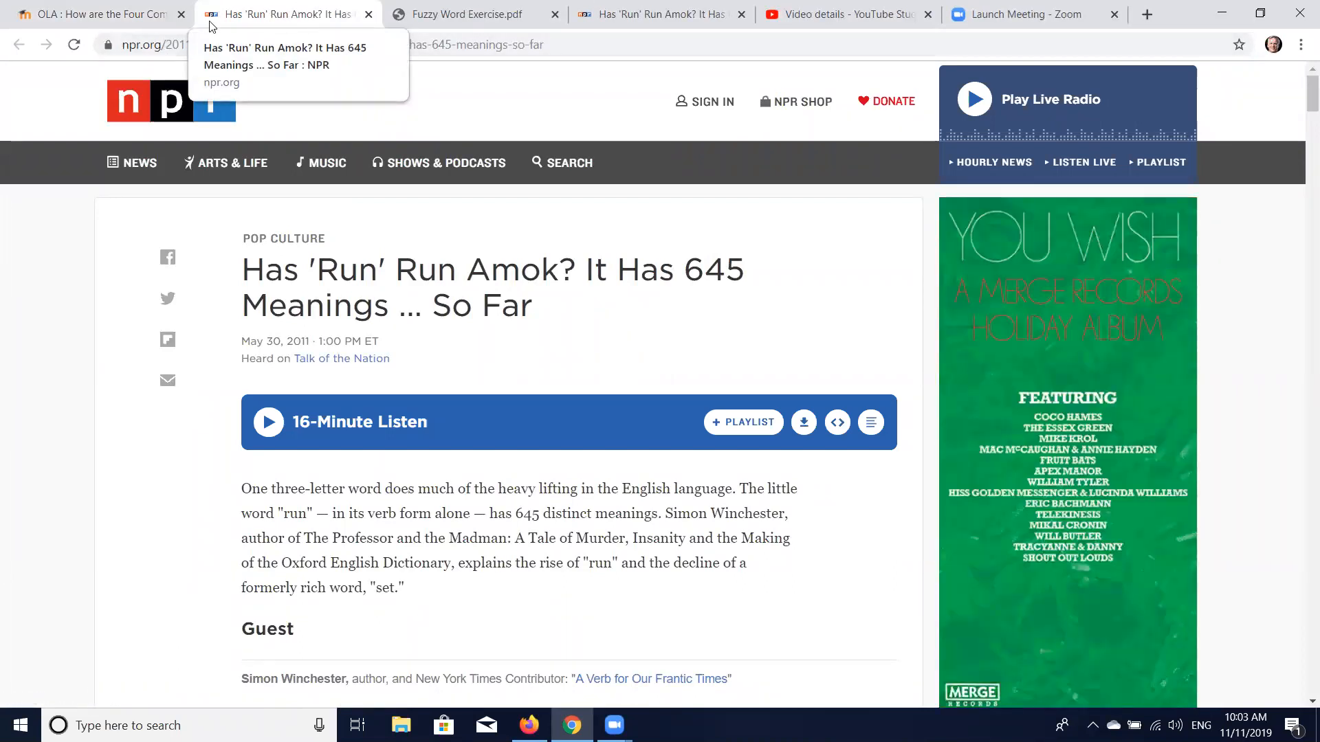
- Switch between the lesson and the NPR article, closing the newly opened article to return to the lesson
{"action": "left_click", "coordinate": [105, 15]}
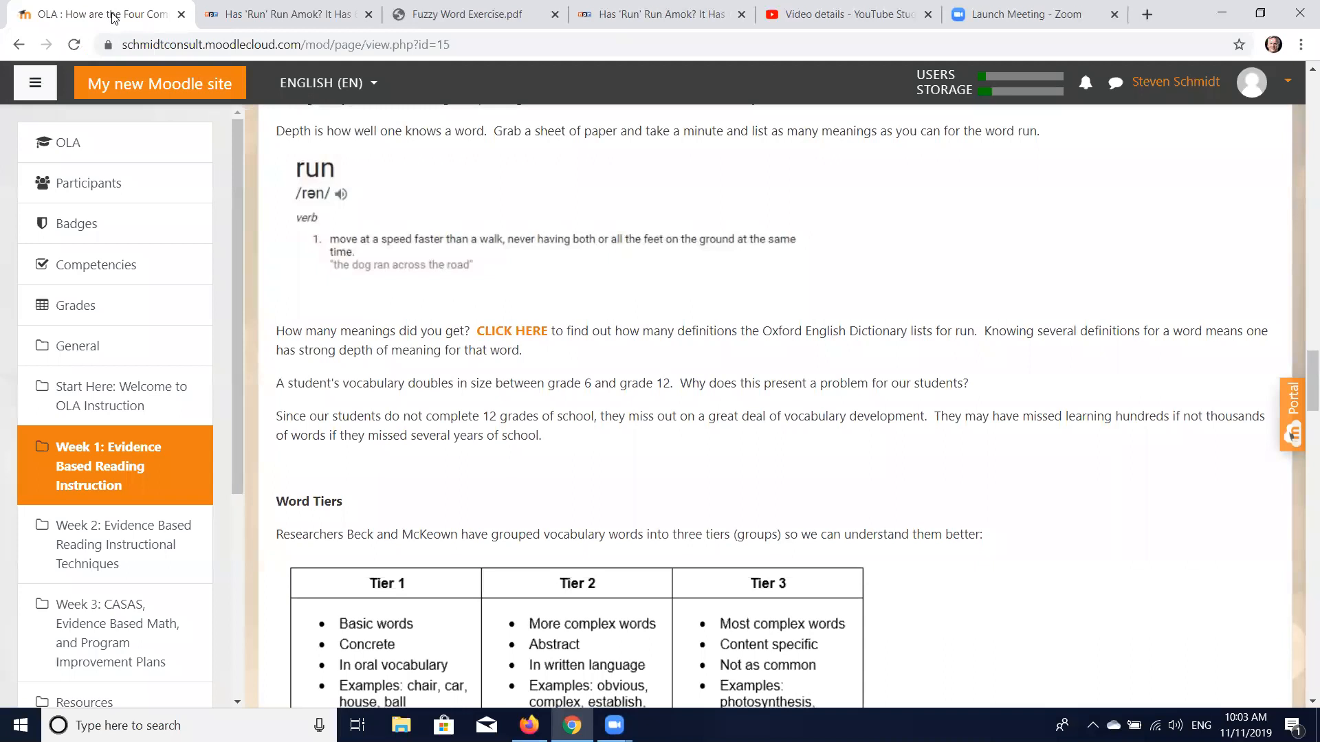
{"action": "left_click", "coordinate": [284, 23]}
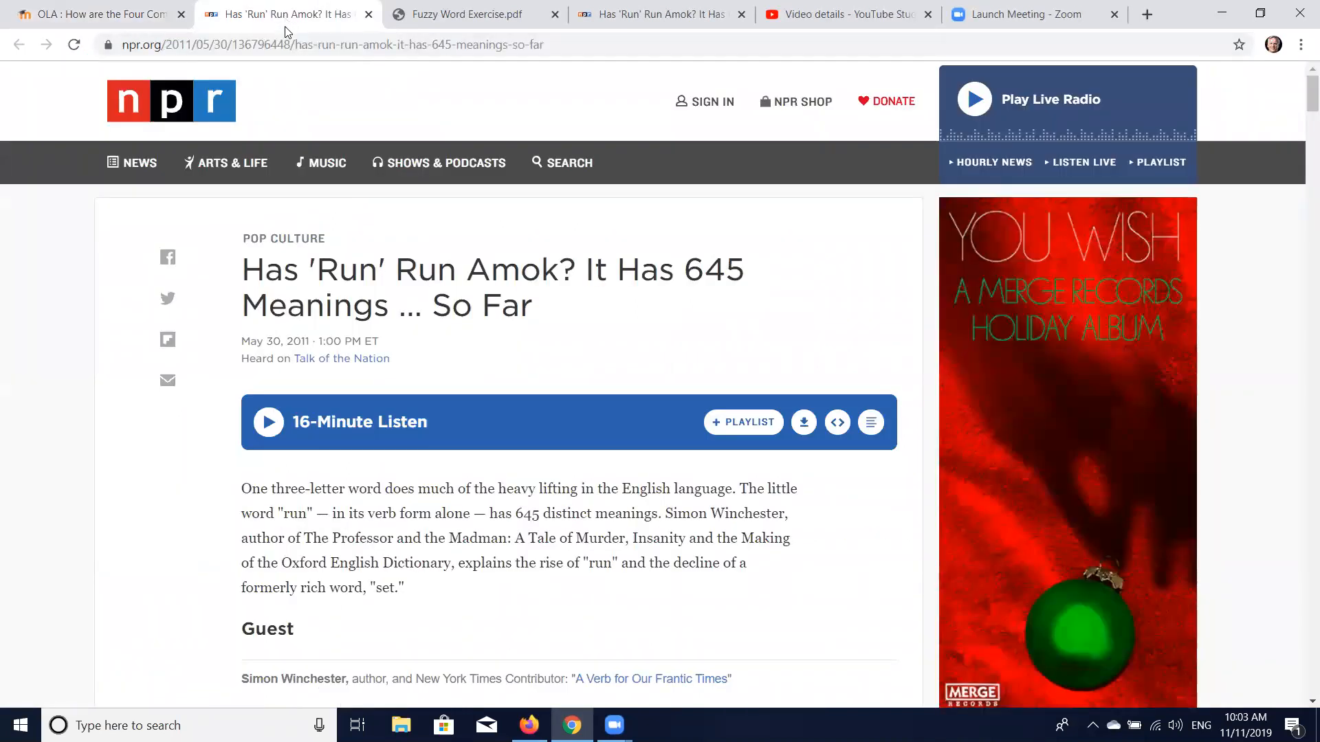
{"action": "left_click", "coordinate": [368, 15]}
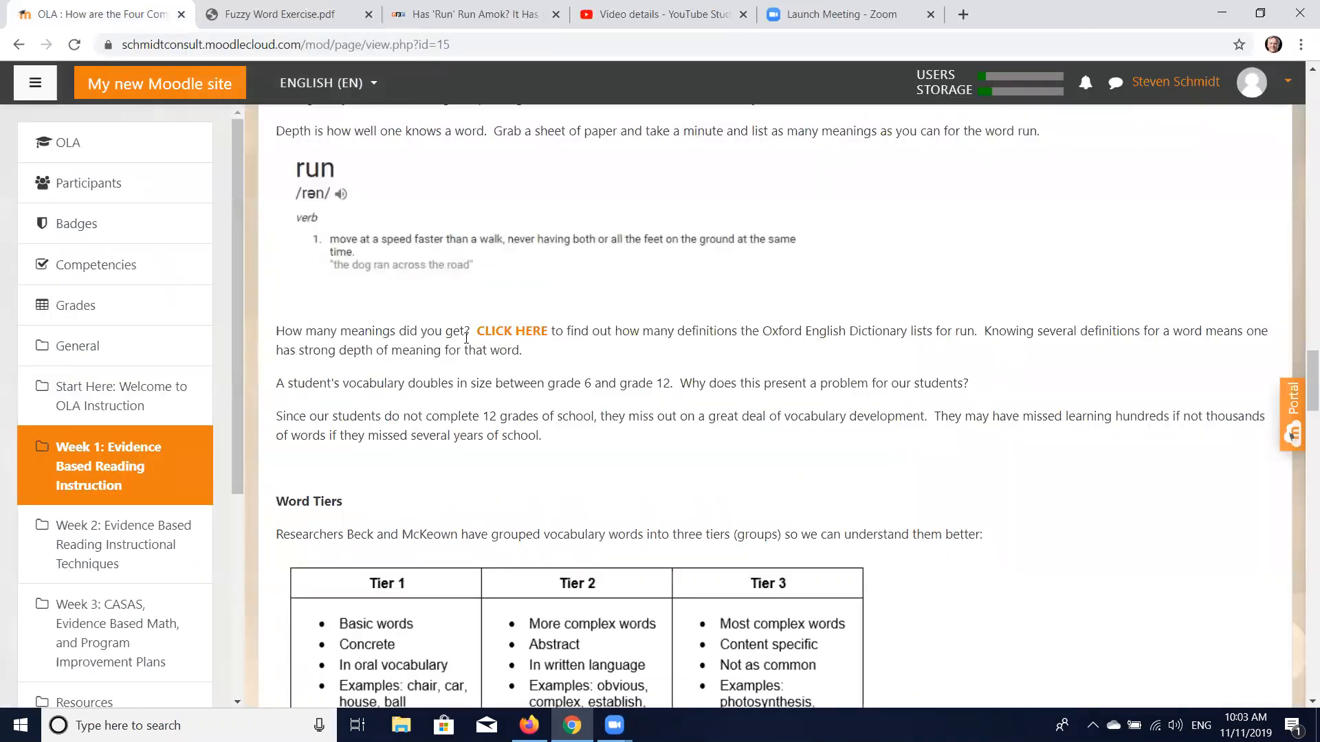
- Open the Four Components Exercise PDF linked under "Putting the Four Components Together"
{"action": "scroll", "coordinate": [404, 325], "scroll_direction": "down", "scroll_amount": 15}
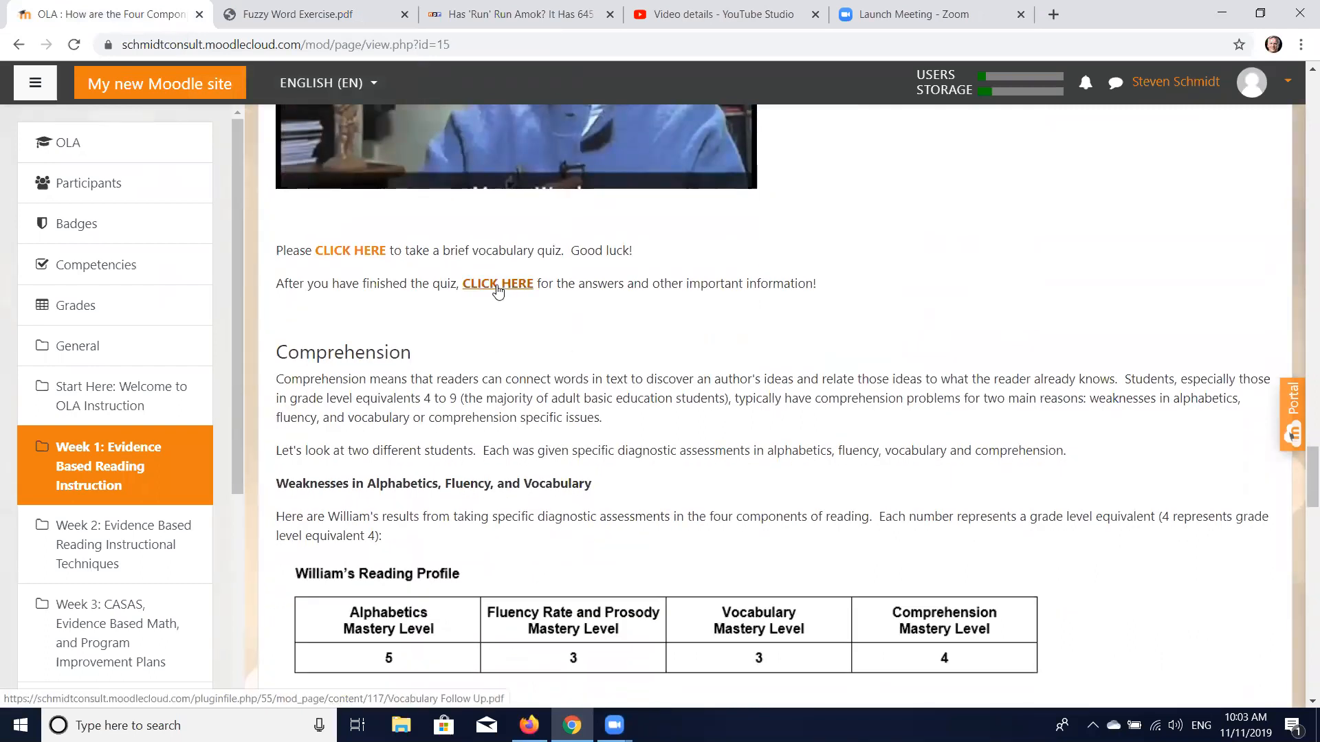
{"action": "scroll", "coordinate": [499, 292], "scroll_direction": "down", "scroll_amount": 8}
{"action": "scroll", "coordinate": [498, 295], "scroll_direction": "down", "scroll_amount": 15}
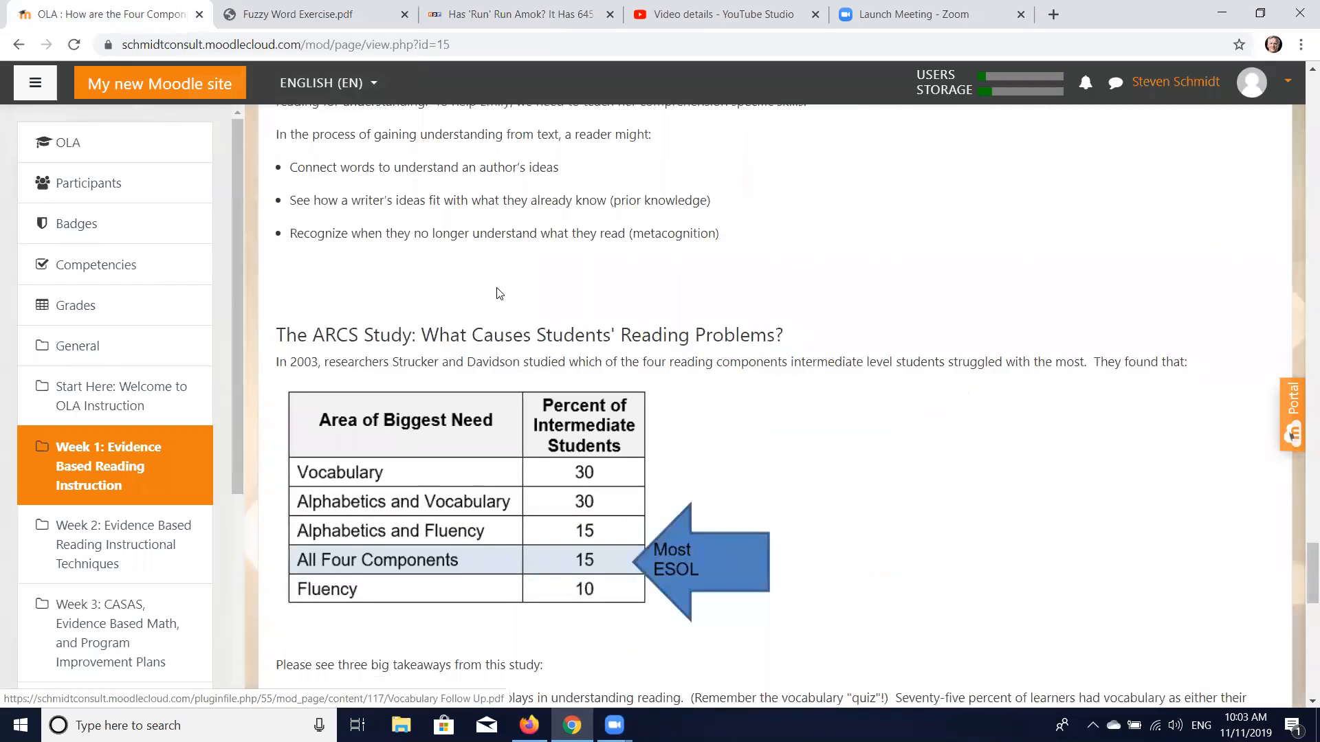
{"action": "scroll", "coordinate": [499, 292], "scroll_direction": "down", "scroll_amount": 4}
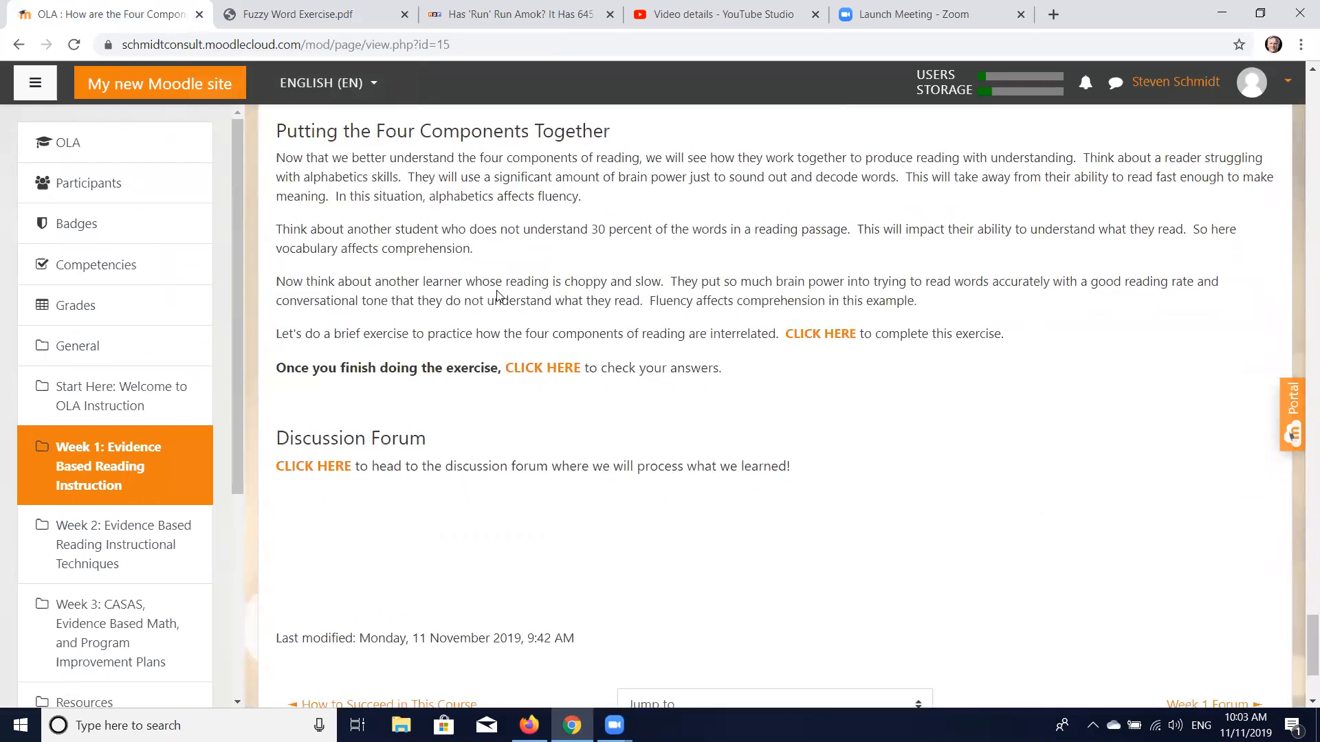
{"action": "scroll", "coordinate": [499, 296], "scroll_direction": "up", "scroll_amount": 1}
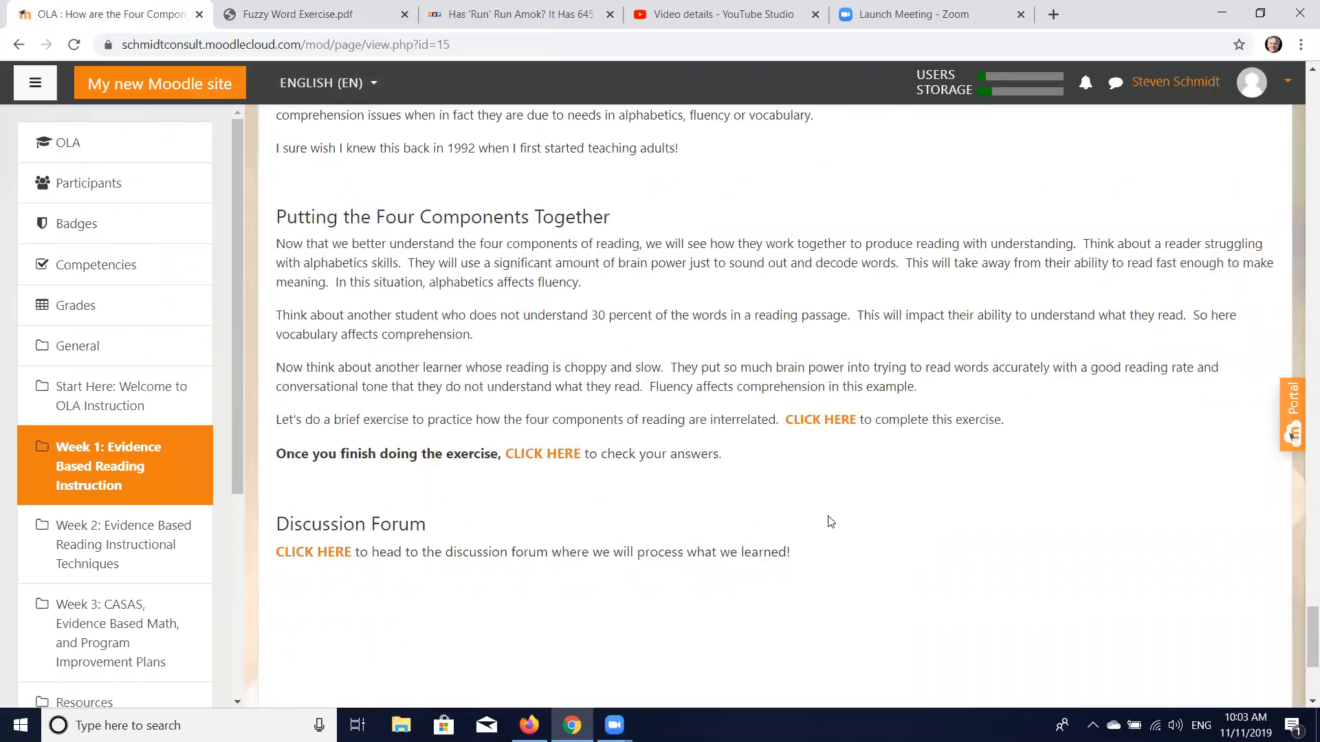
{"action": "left_click", "coordinate": [818, 422]}
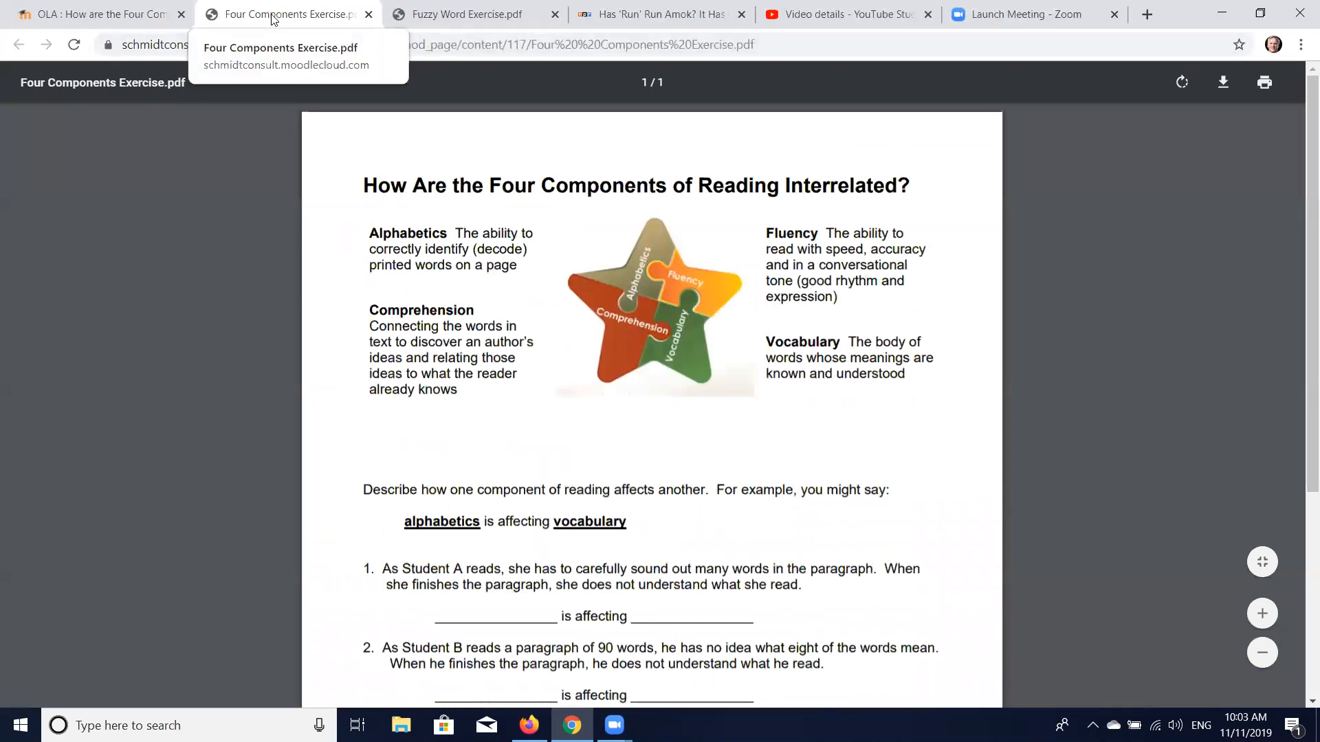
- Return to the lesson page and open the Week 1 Forum from its Discussion Forum section
{"action": "left_click", "coordinate": [106, 20]}
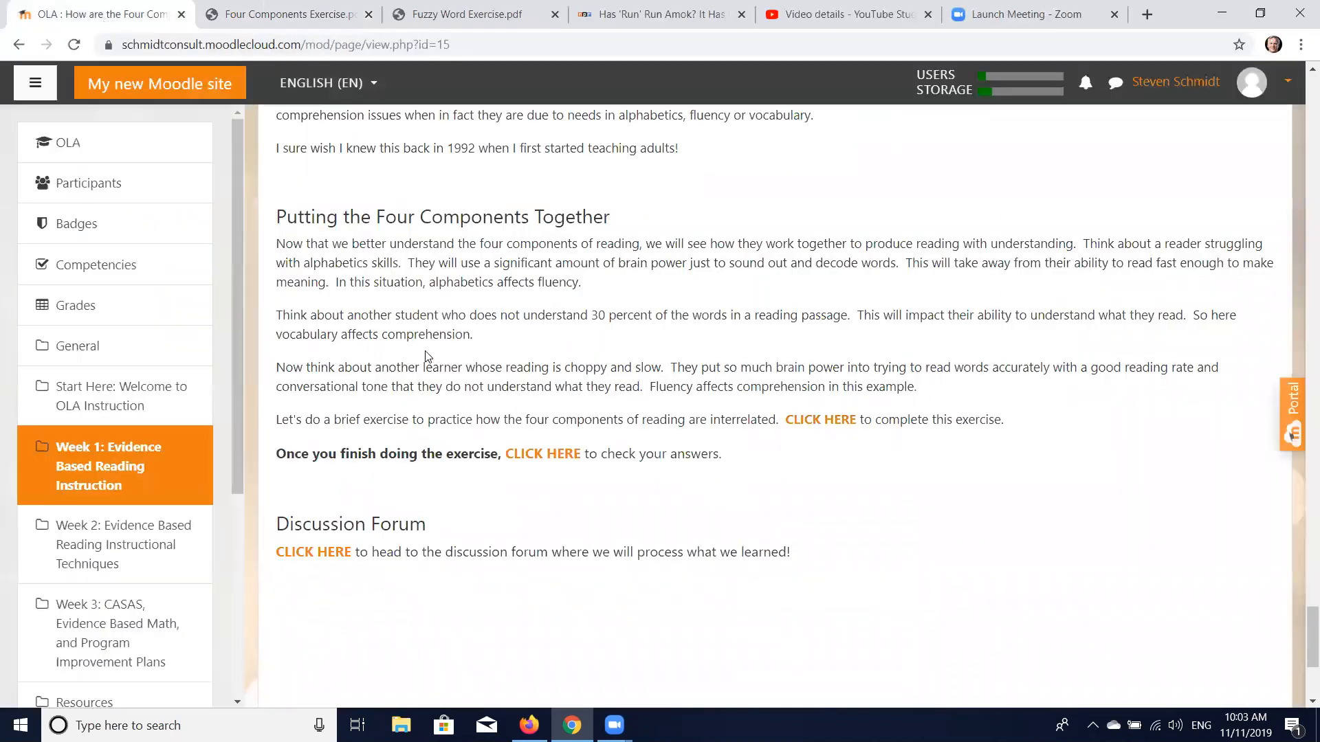
{"action": "scroll", "coordinate": [530, 357], "scroll_direction": "up", "scroll_amount": 10}
{"action": "scroll", "coordinate": [531, 357], "scroll_direction": "up", "scroll_amount": 15}
{"action": "scroll", "coordinate": [529, 355], "scroll_direction": "down", "scroll_amount": 8}
{"action": "scroll", "coordinate": [527, 353], "scroll_direction": "down", "scroll_amount": 15}
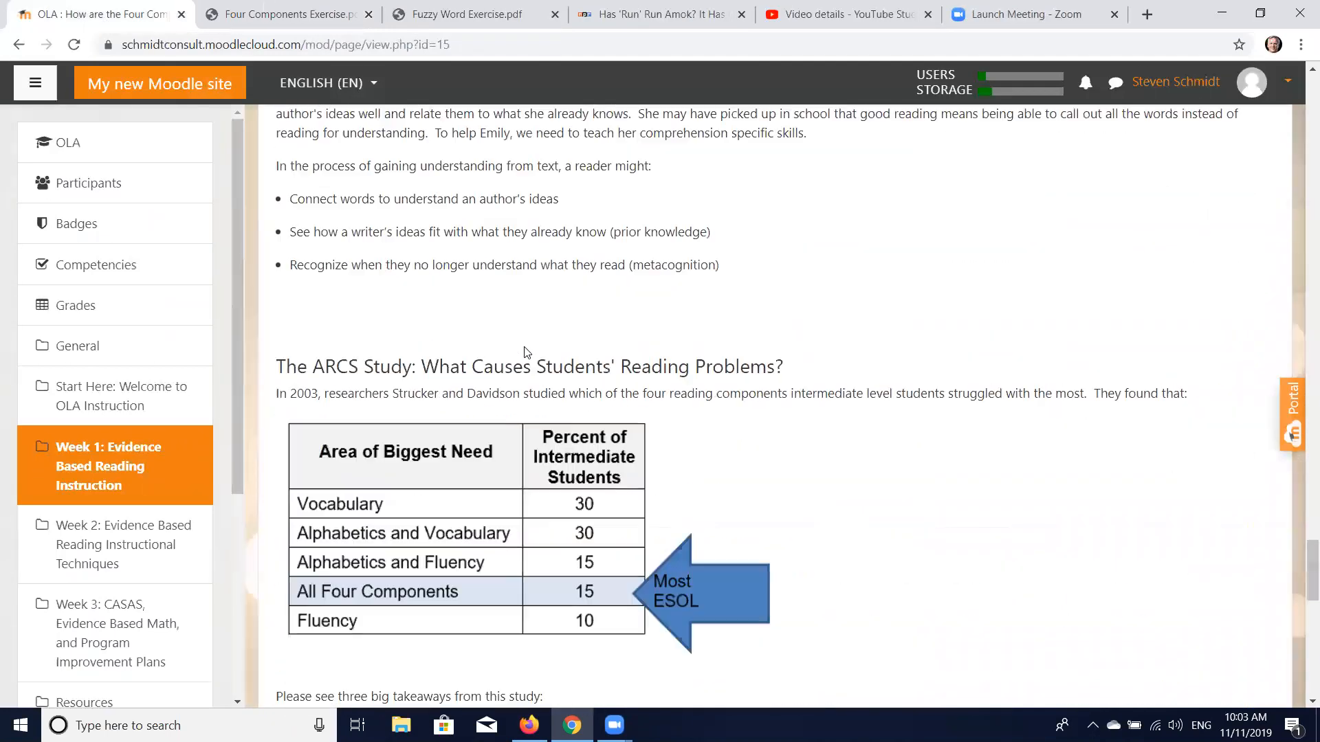
{"action": "scroll", "coordinate": [525, 352], "scroll_direction": "down", "scroll_amount": 1}
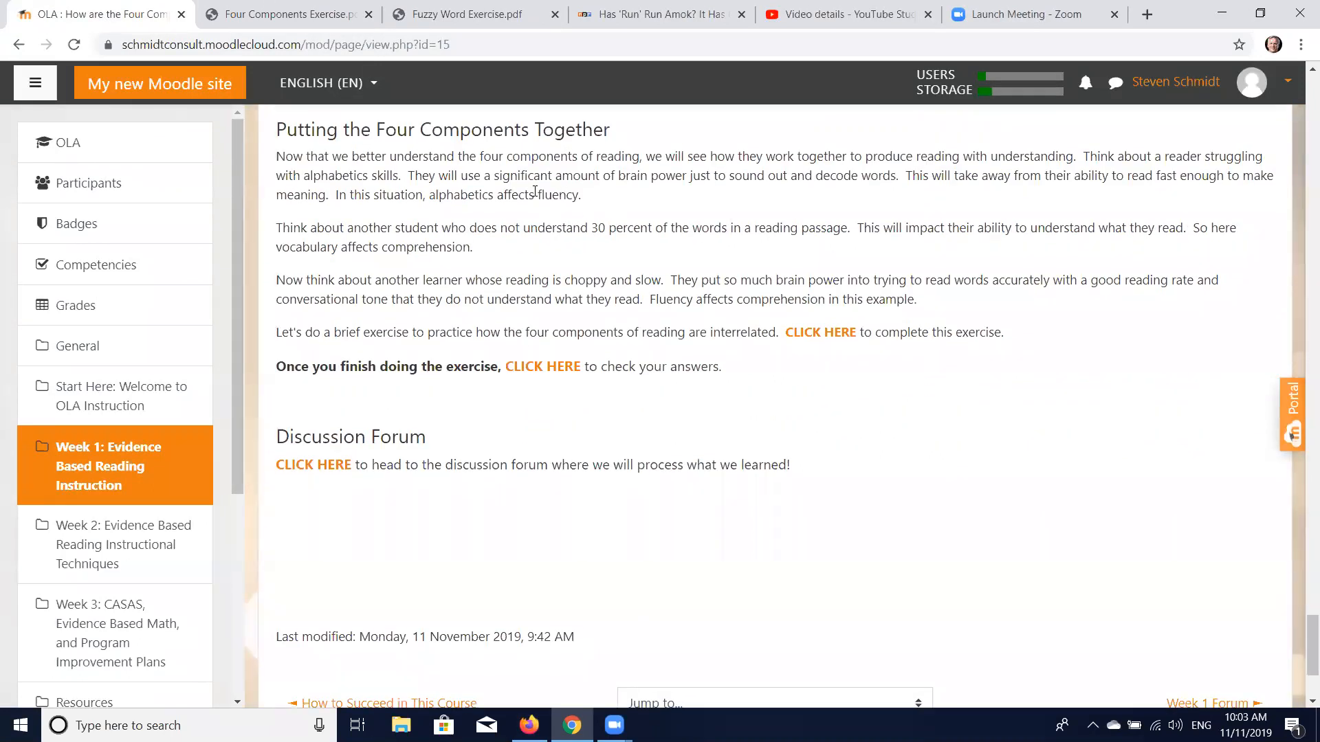
{"action": "scroll", "coordinate": [481, 310], "scroll_direction": "down", "scroll_amount": 3}
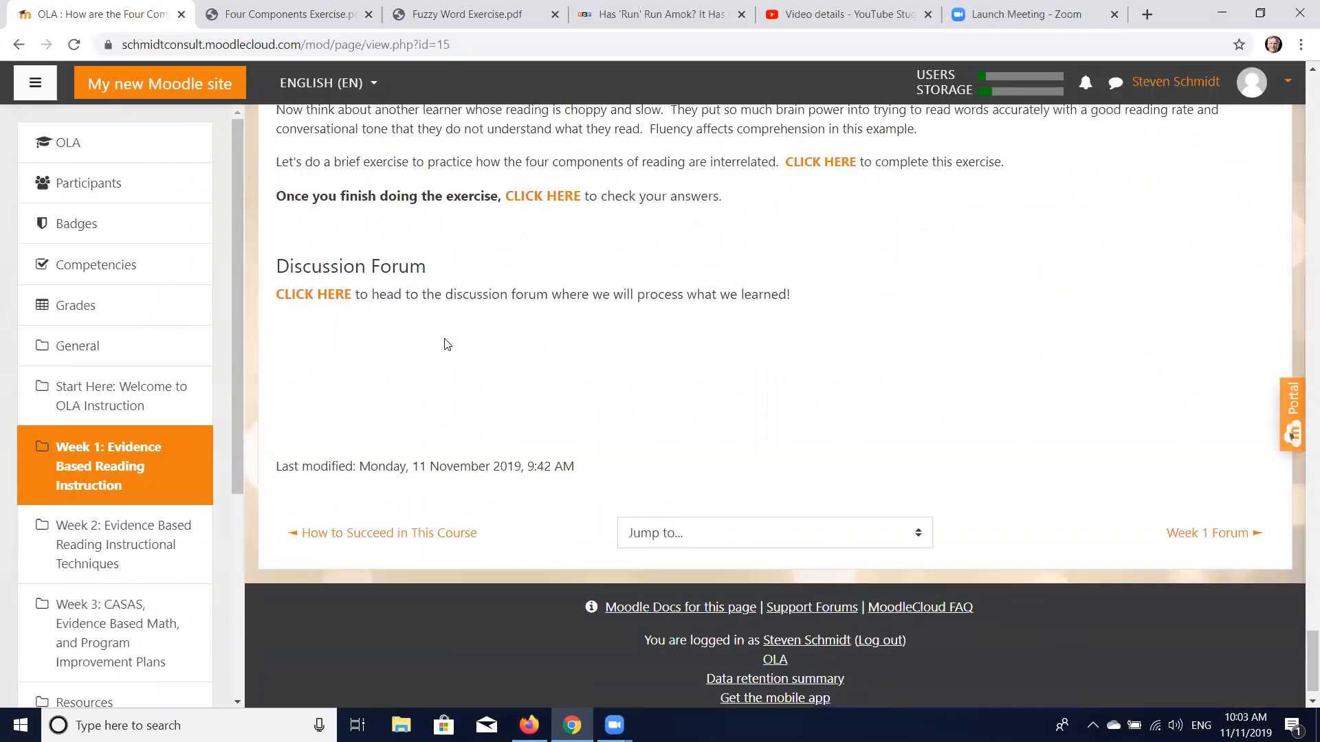
{"action": "left_click", "coordinate": [314, 295]}
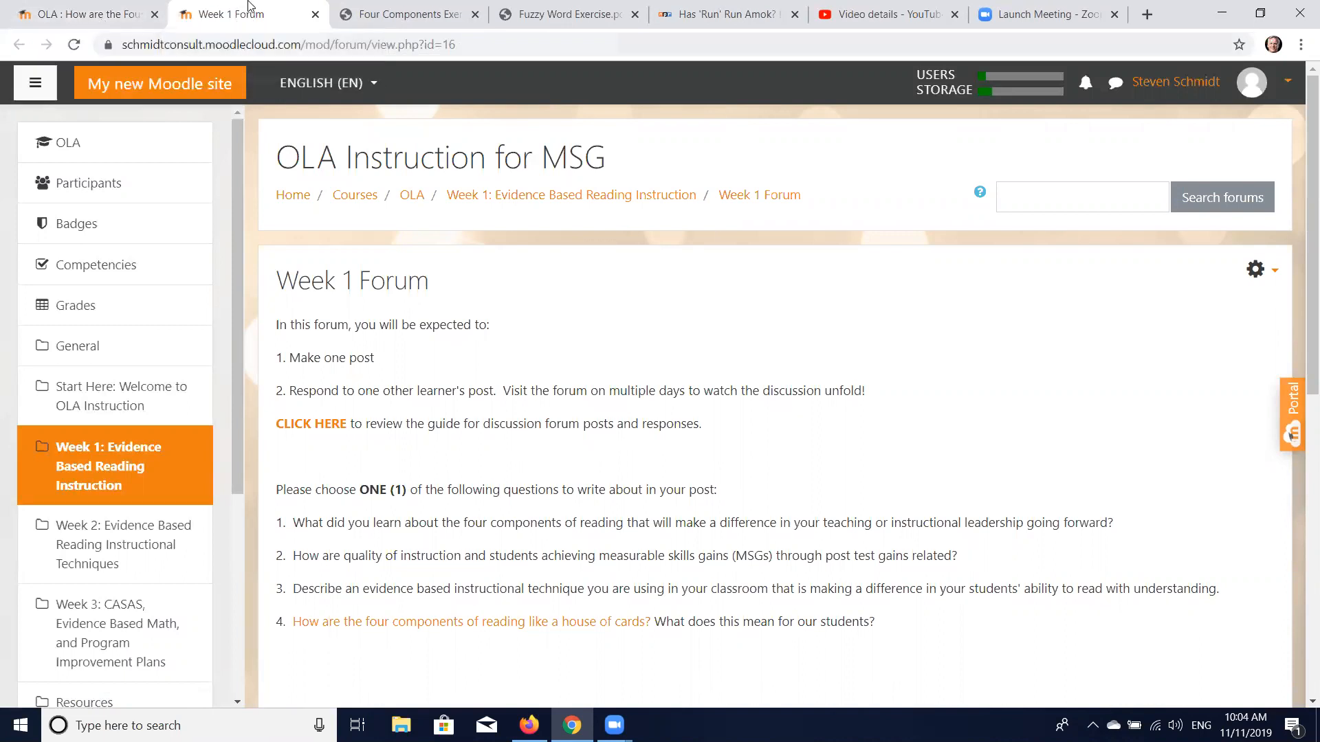
- Open the guide for discussion forum posts and responses and review its acceptable and not acceptable post examples
{"action": "scroll", "coordinate": [598, 308], "scroll_direction": "down", "scroll_amount": 1}
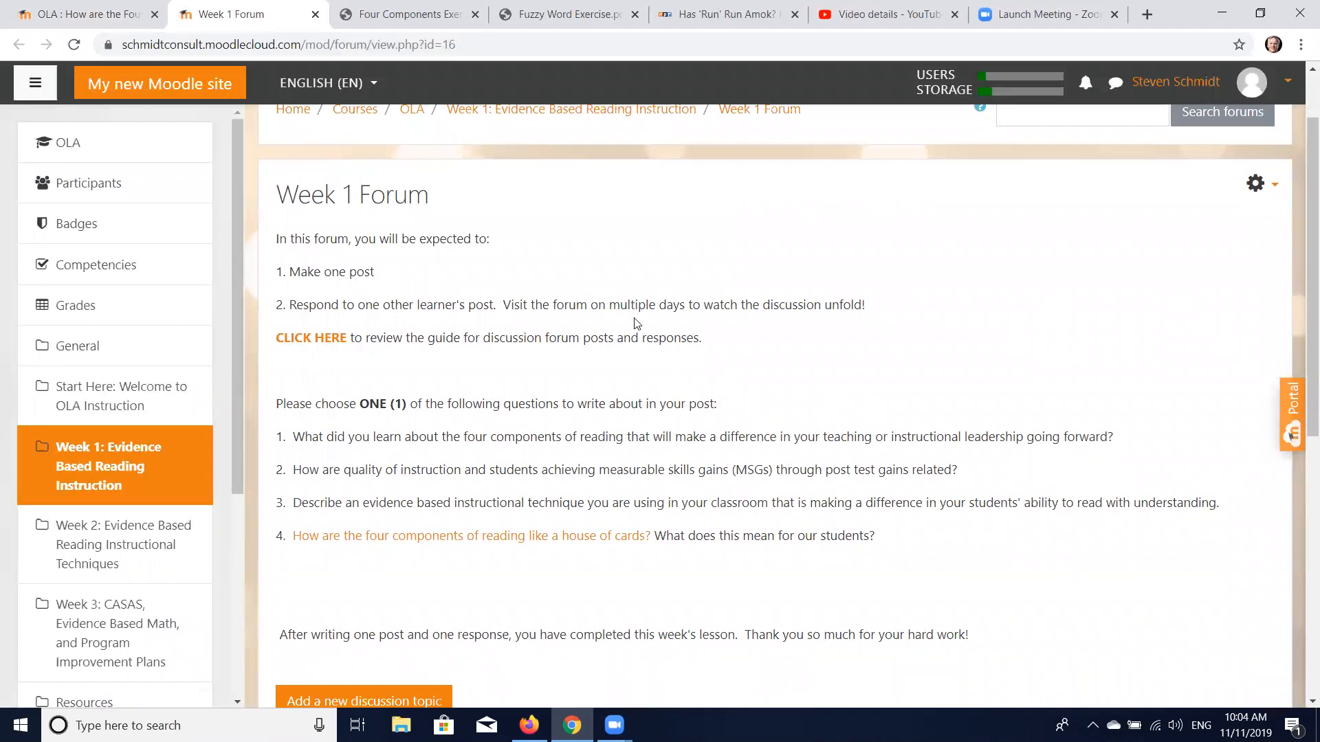
{"action": "scroll", "coordinate": [508, 344], "scroll_direction": "down", "scroll_amount": 1}
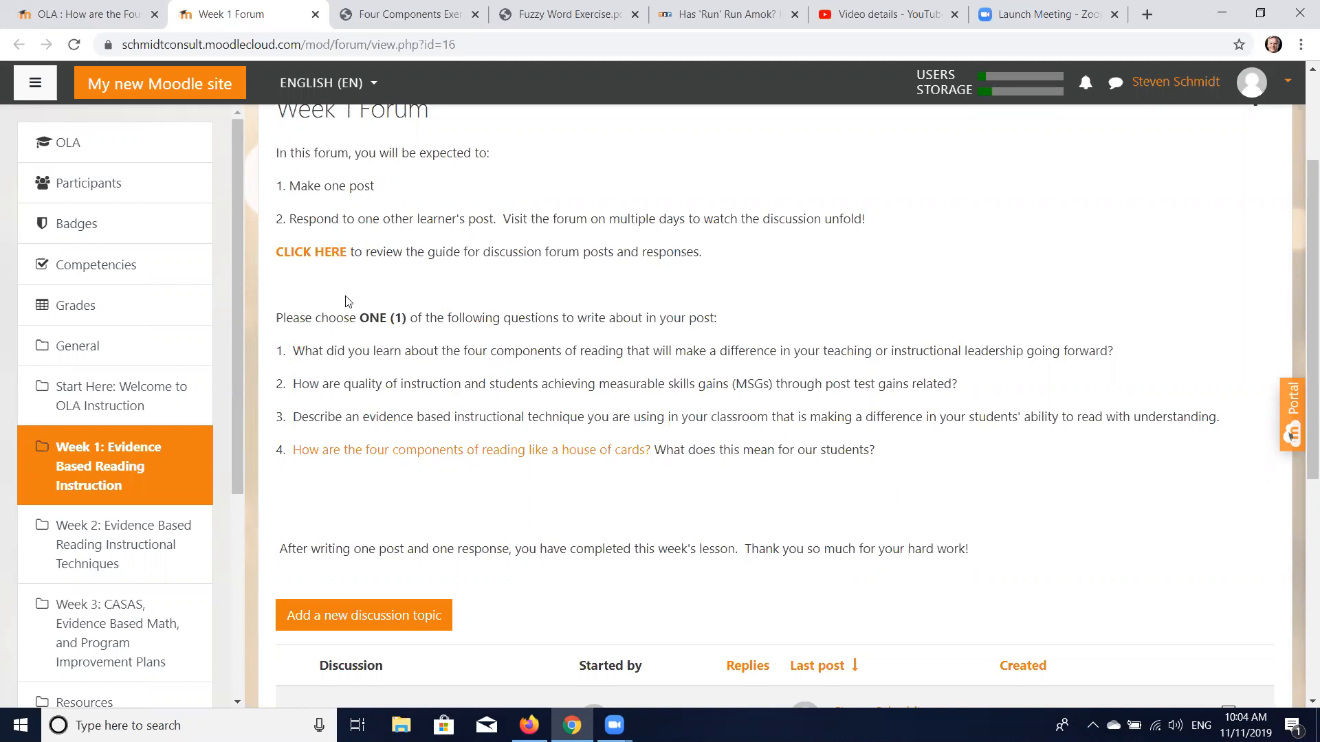
{"action": "left_click", "coordinate": [315, 256]}
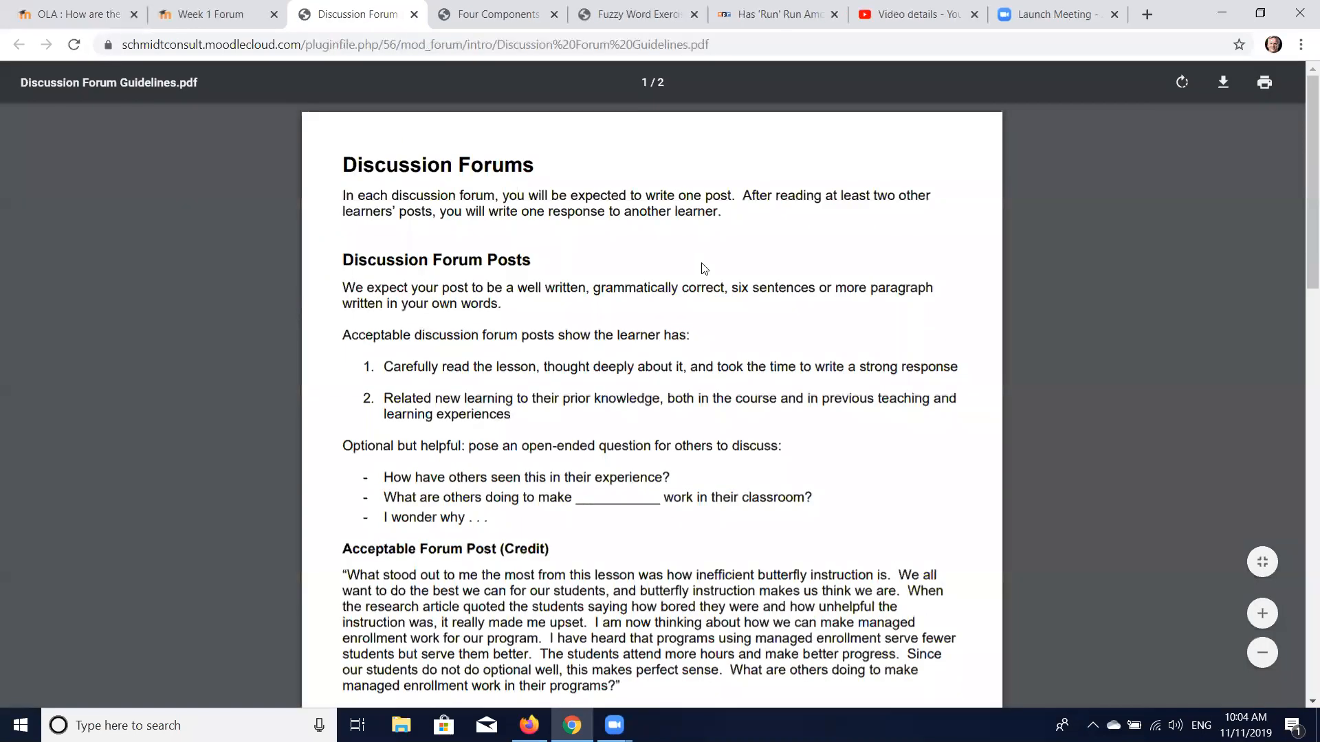
{"action": "scroll", "coordinate": [705, 268], "scroll_direction": "down", "scroll_amount": 5}
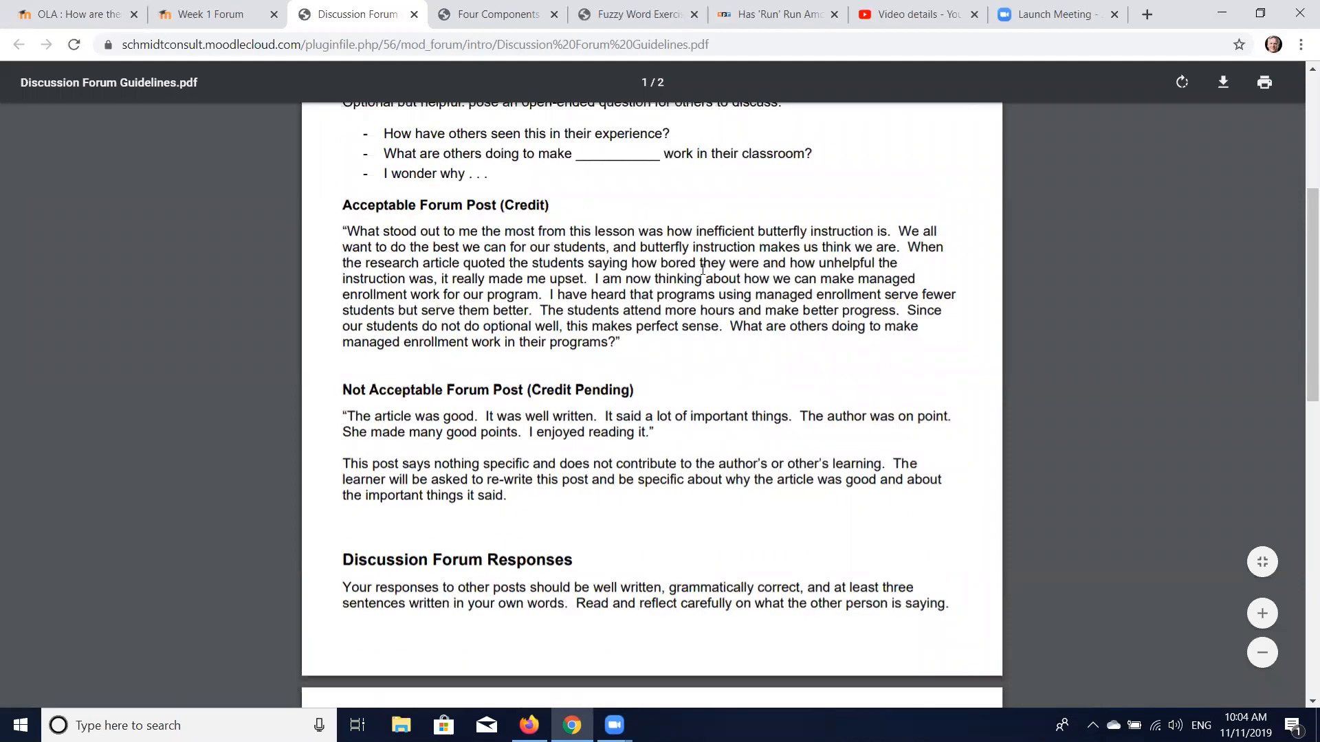
- Review the Discussion Forum Responses section of the guidelines, and close the PDF to return to the Week 1 Forum
{"action": "scroll", "coordinate": [614, 275], "scroll_direction": "down", "scroll_amount": 8}
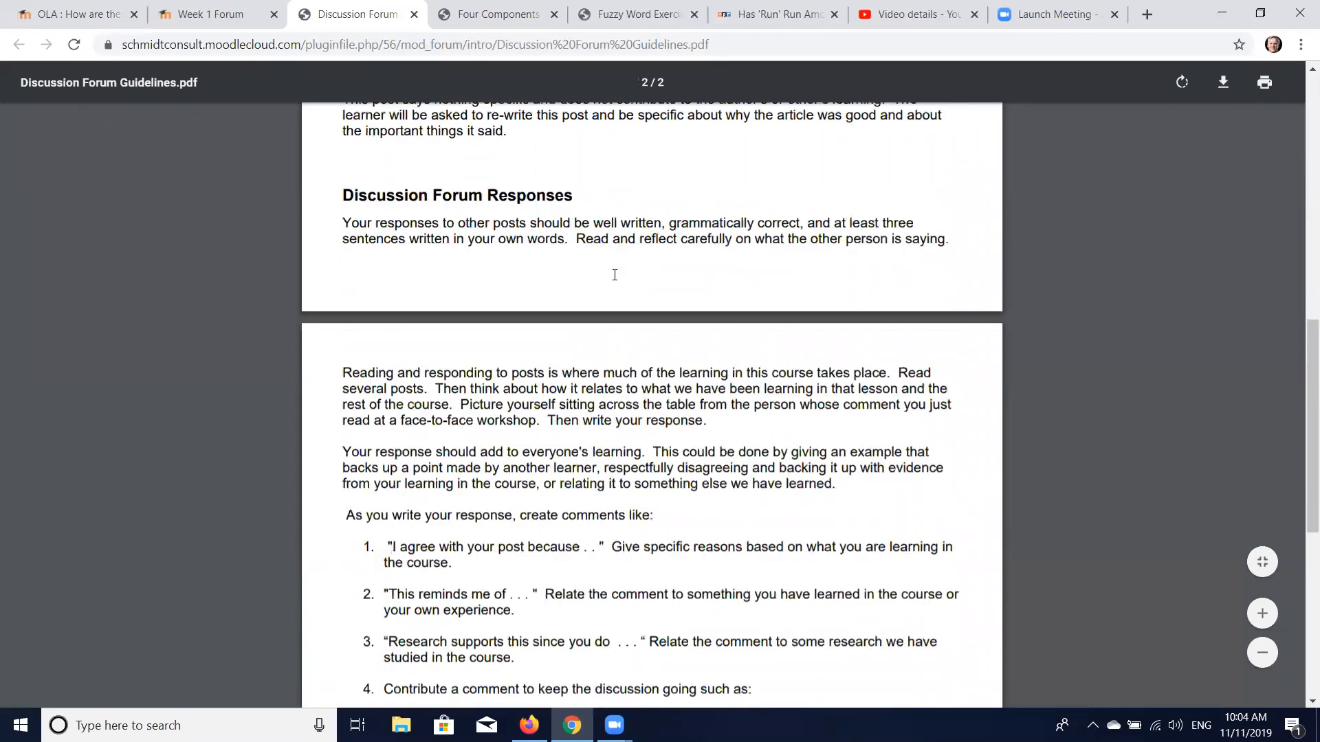
{"action": "scroll", "coordinate": [614, 275], "scroll_direction": "up", "scroll_amount": 8}
{"action": "scroll", "coordinate": [614, 275], "scroll_direction": "down", "scroll_amount": 13}
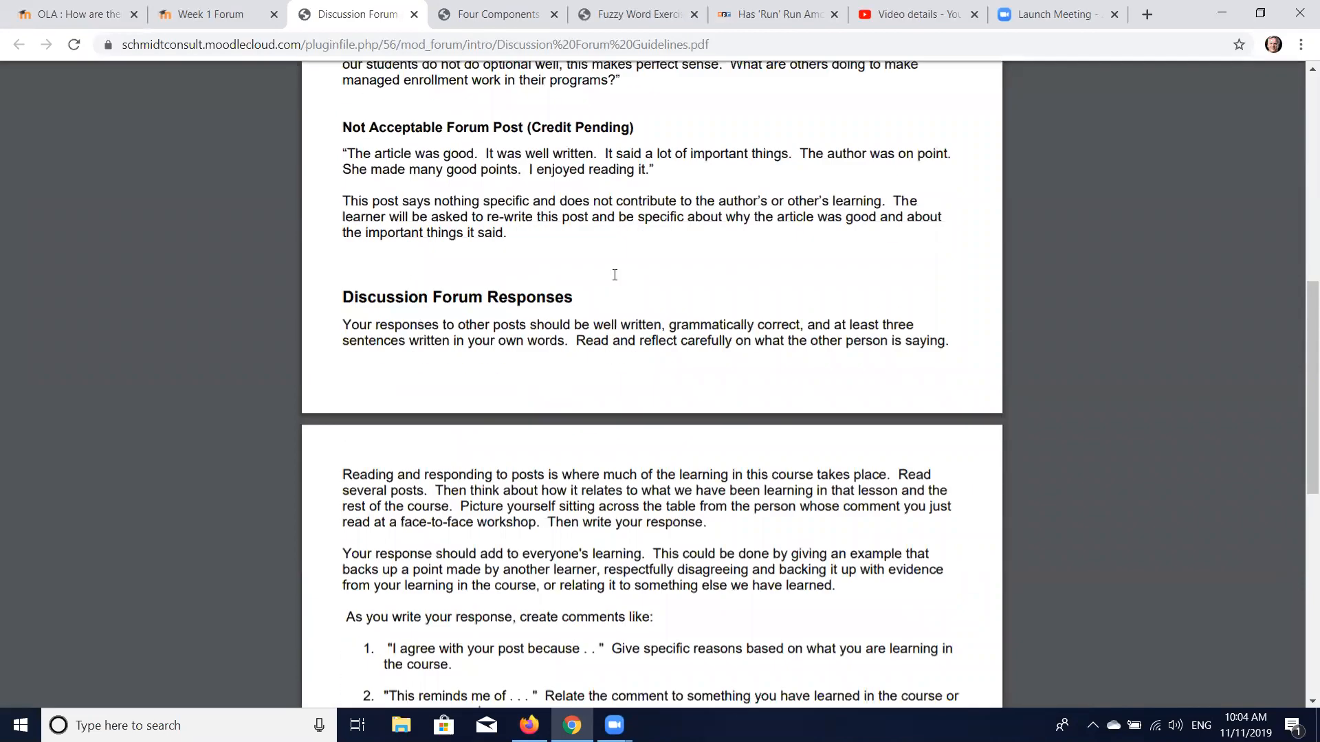
{"action": "scroll", "coordinate": [614, 275], "scroll_direction": "up", "scroll_amount": 15}
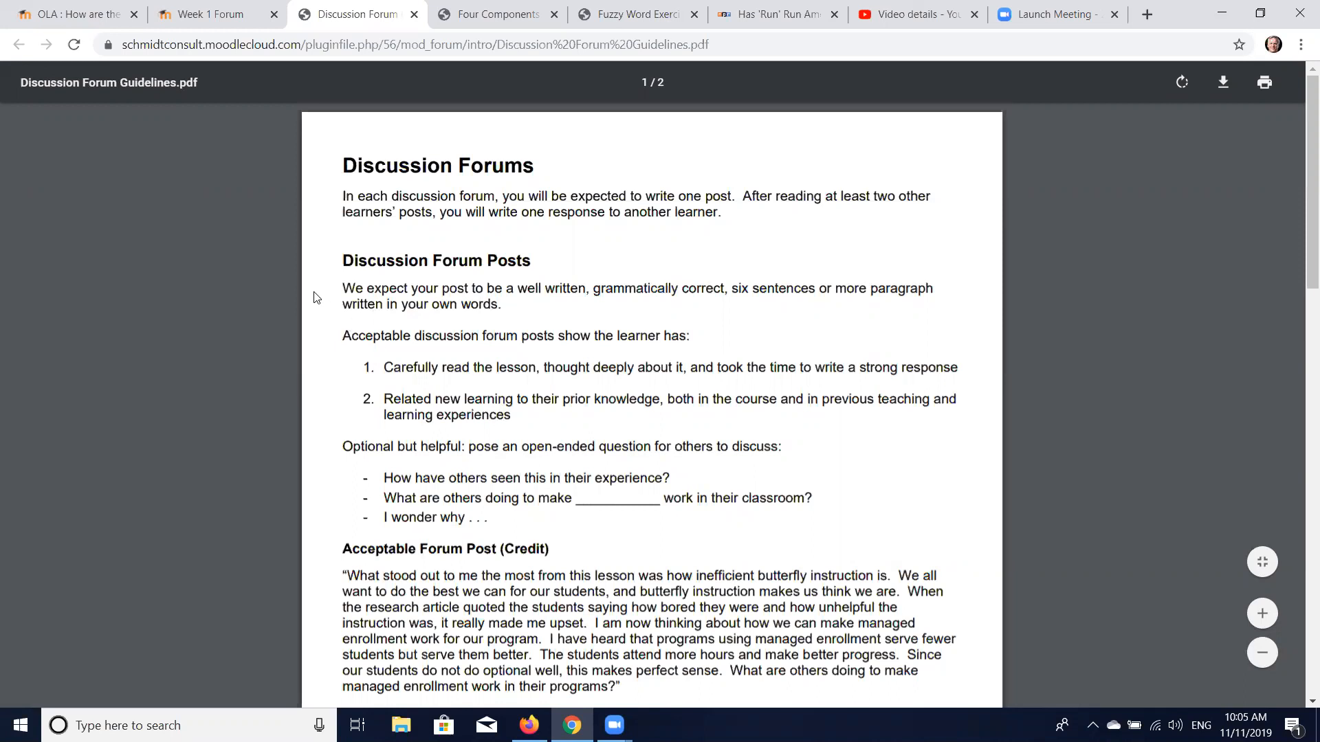
{"action": "left_click", "coordinate": [414, 14]}
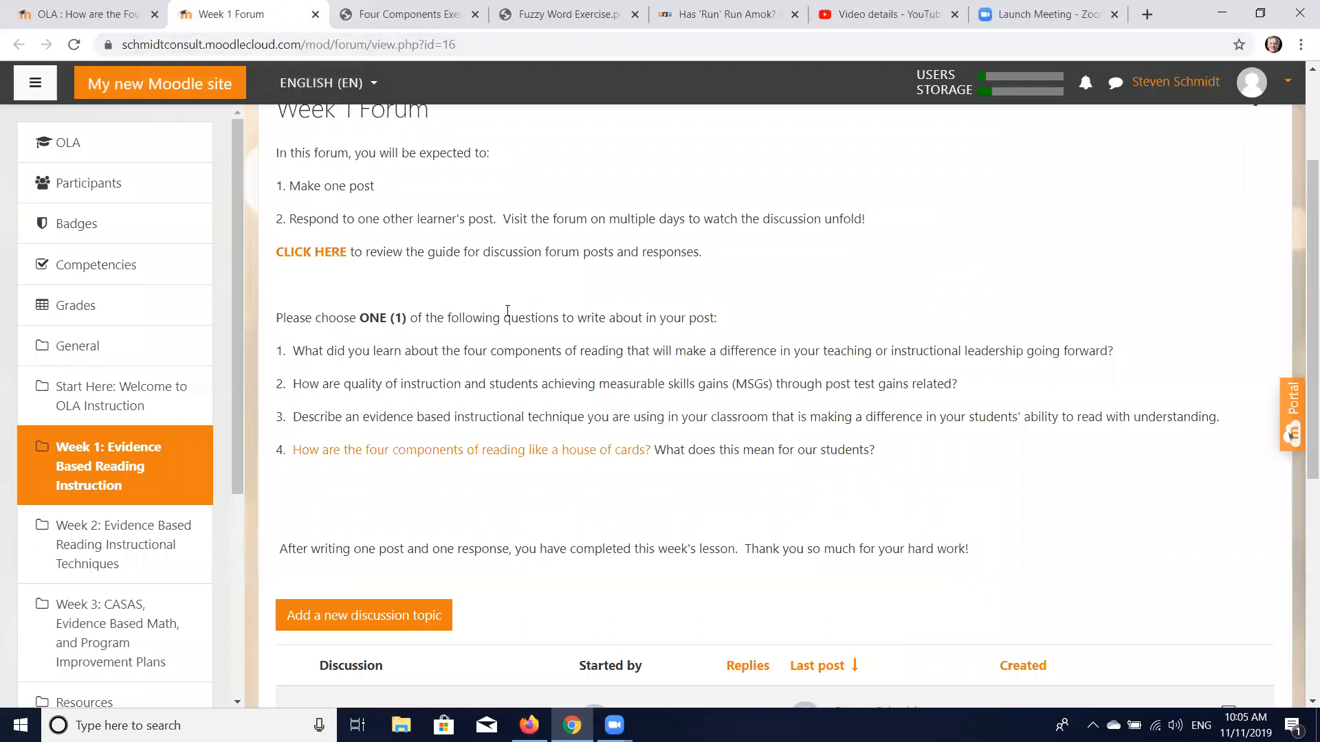
- Review the four forum questions and highlight the instruction to choose ONE (1) of them to write about
{"action": "scroll", "coordinate": [515, 306], "scroll_direction": "down", "scroll_amount": 3}
{"action": "scroll", "coordinate": [519, 303], "scroll_direction": "up", "scroll_amount": 4}
{"action": "scroll", "coordinate": [519, 302], "scroll_direction": "down", "scroll_amount": 2}
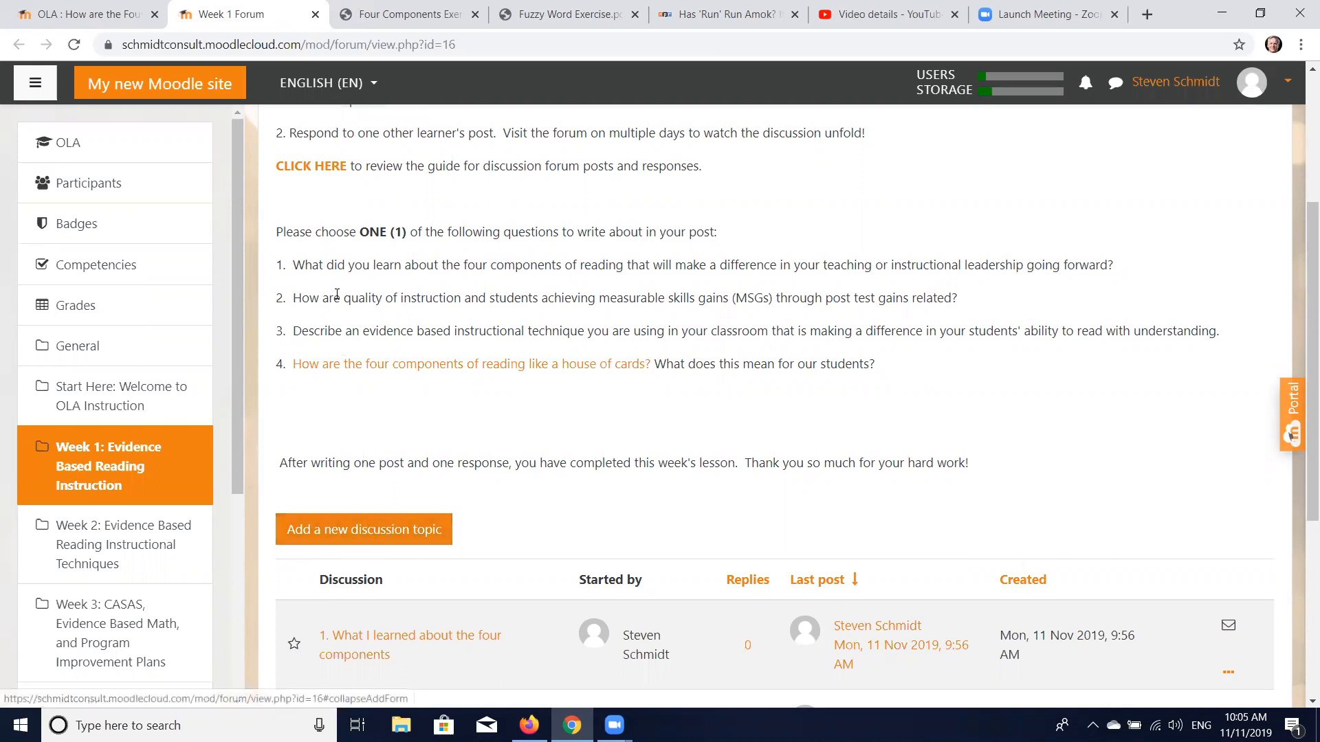
{"action": "scroll", "coordinate": [330, 281], "scroll_direction": "up", "scroll_amount": 1}
{"action": "left_click_drag", "start_coordinate": [276, 318], "coordinate": [742, 318]}
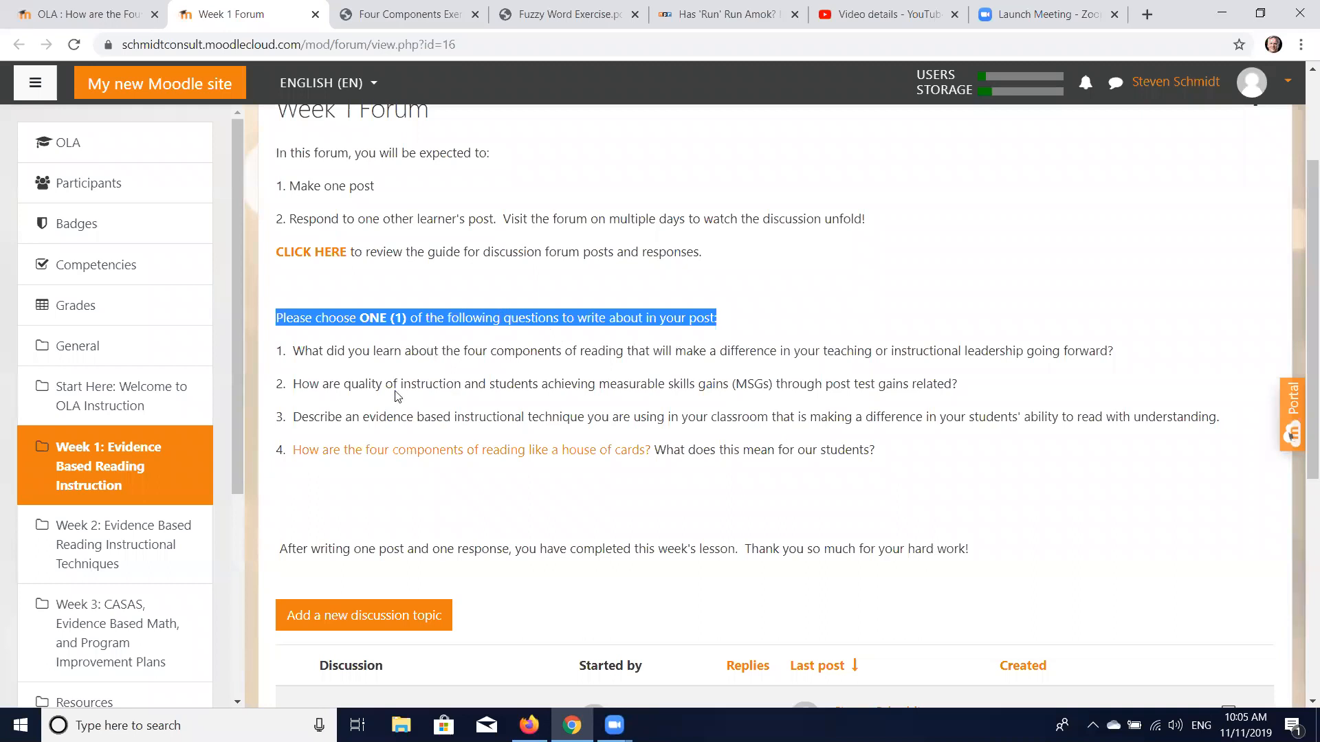
{"action": "scroll", "coordinate": [385, 371], "scroll_direction": "down", "scroll_amount": 2}
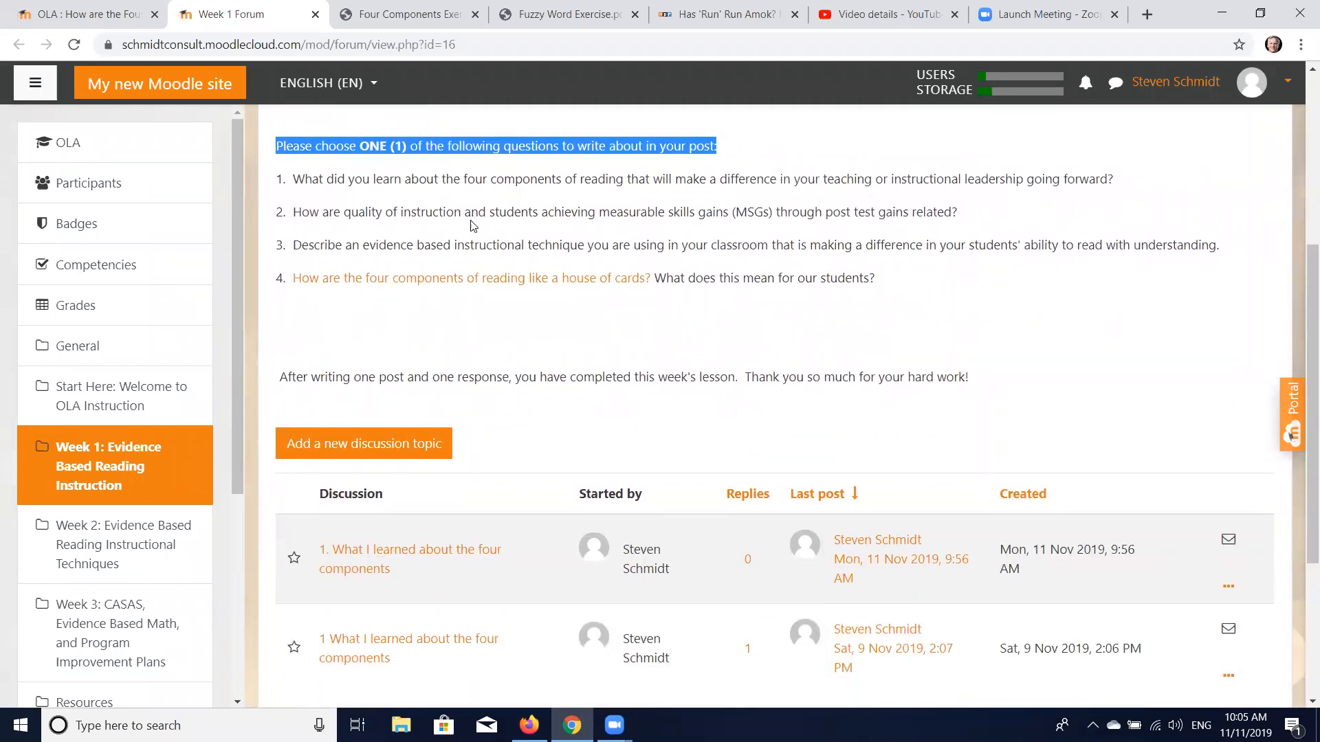
- Open the form for adding a new discussion topic in the Week 1 Forum
{"action": "left_click", "coordinate": [316, 448]}
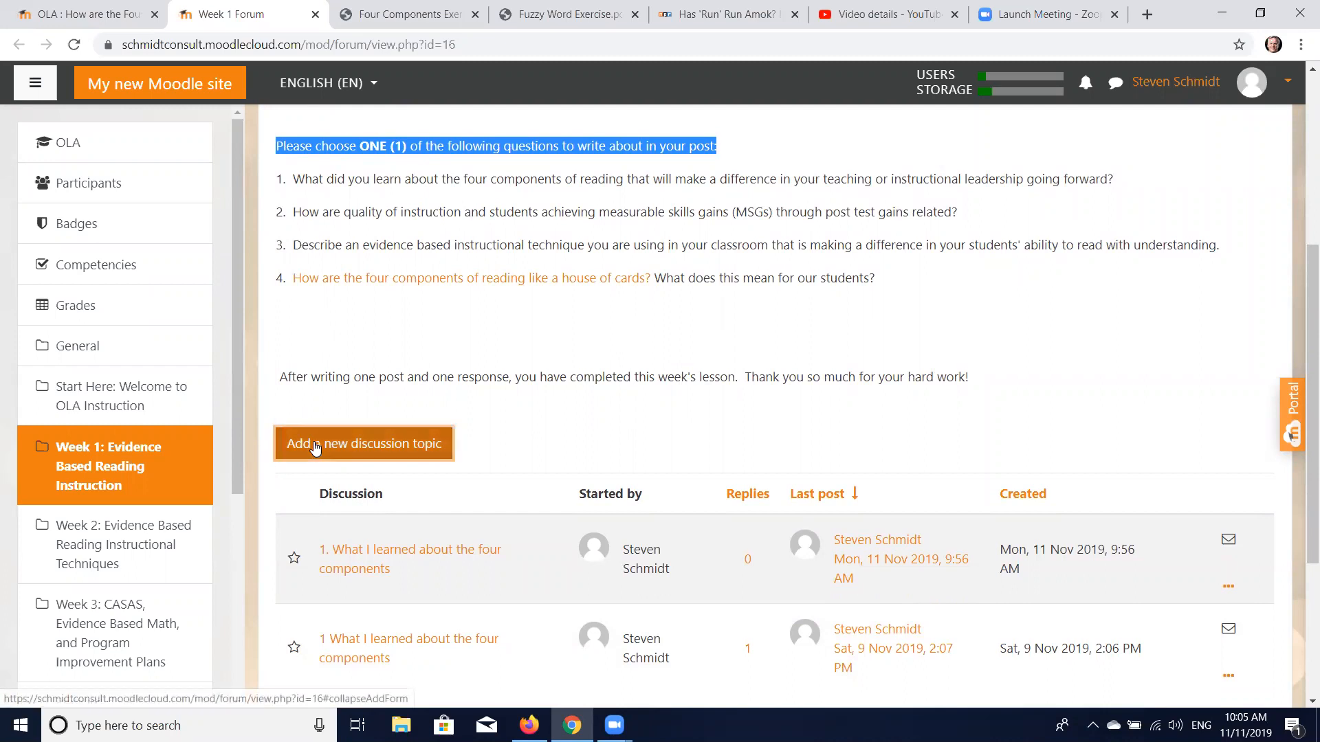
{"action": "scroll", "coordinate": [736, 456], "scroll_direction": "down", "scroll_amount": 3}
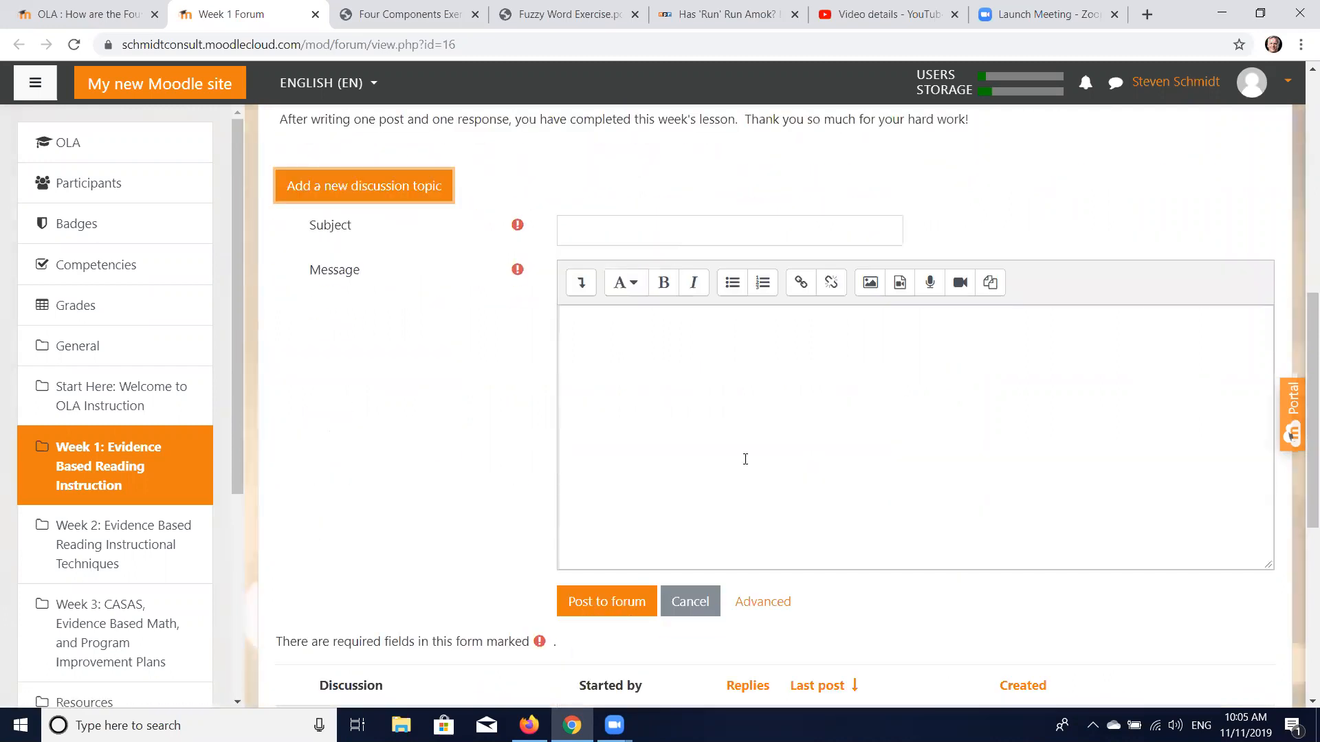
{"action": "scroll", "coordinate": [699, 357], "scroll_direction": "up", "scroll_amount": 3}
{"action": "scroll", "coordinate": [752, 499], "scroll_direction": "down", "scroll_amount": 2}
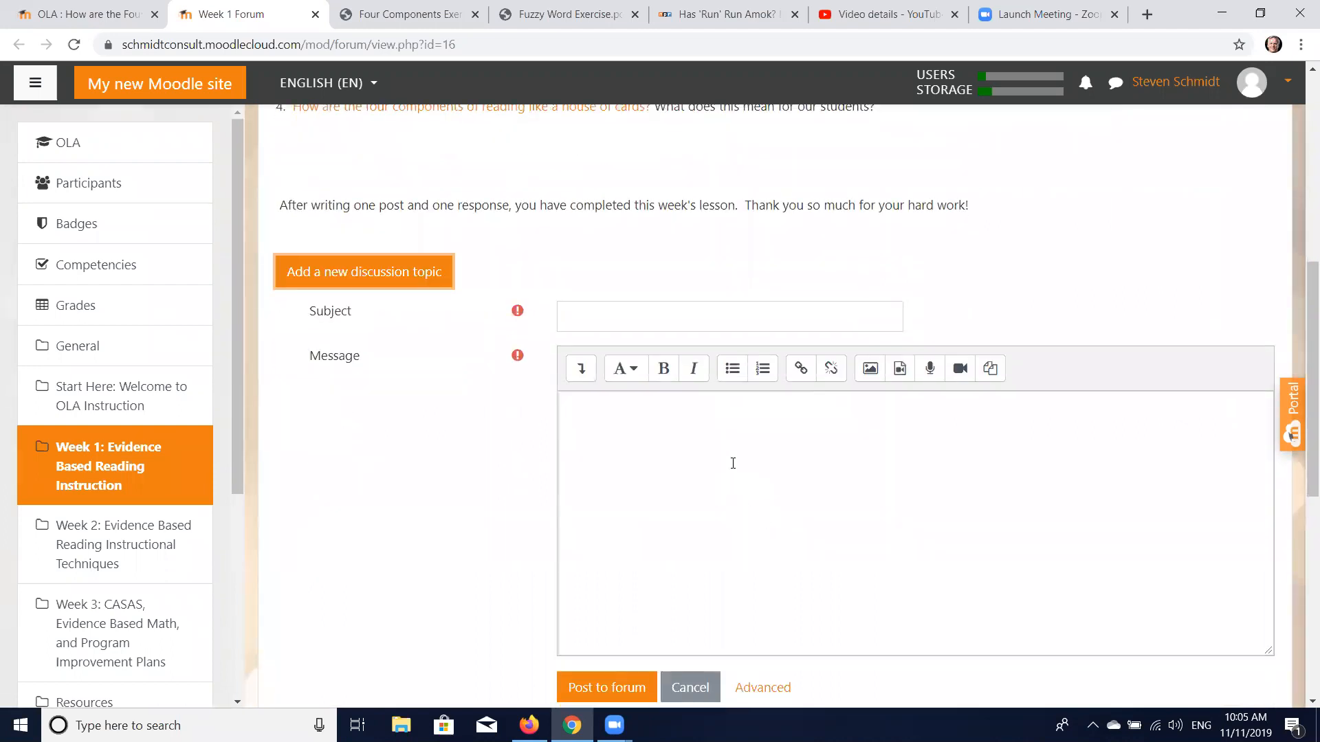
- Base the topic on the first forum question, entering "1. What I learned about the four components" as its subject
{"action": "left_click", "coordinate": [670, 308]}
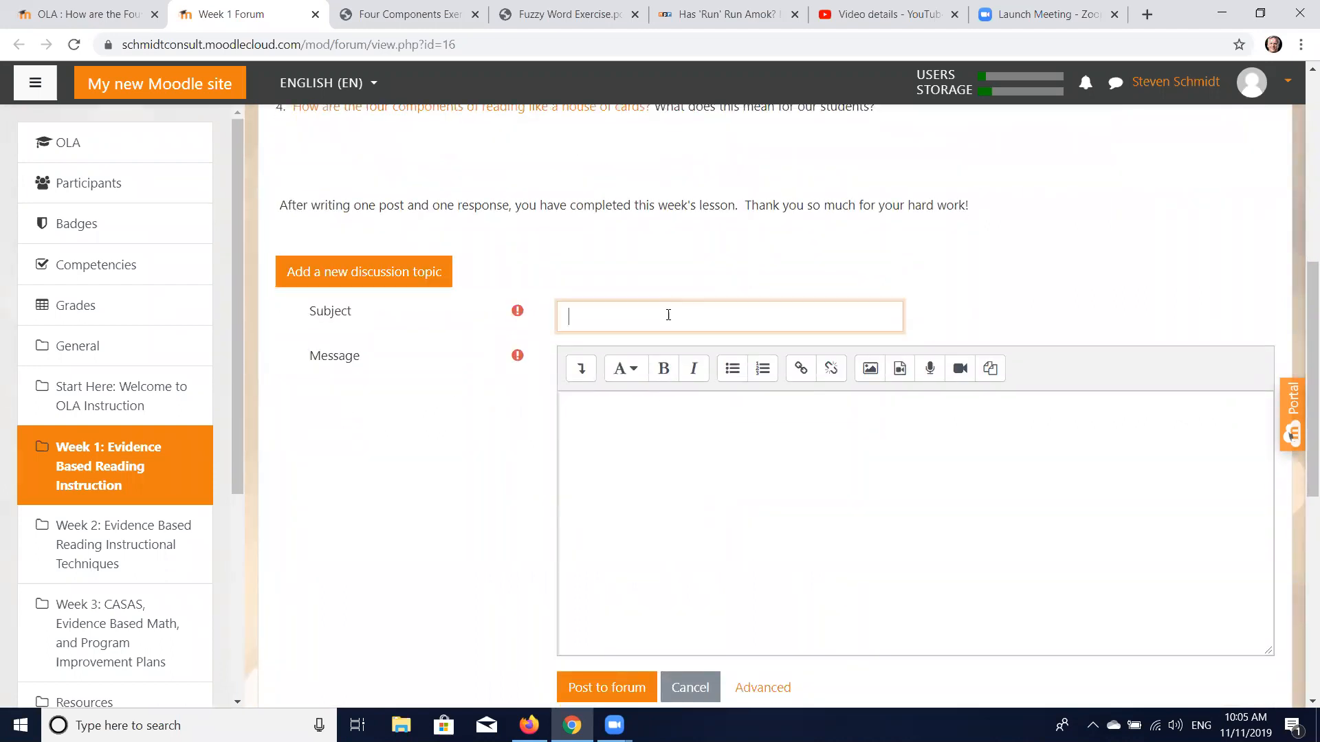
{"action": "scroll", "coordinate": [406, 436], "scroll_direction": "up", "scroll_amount": 3}
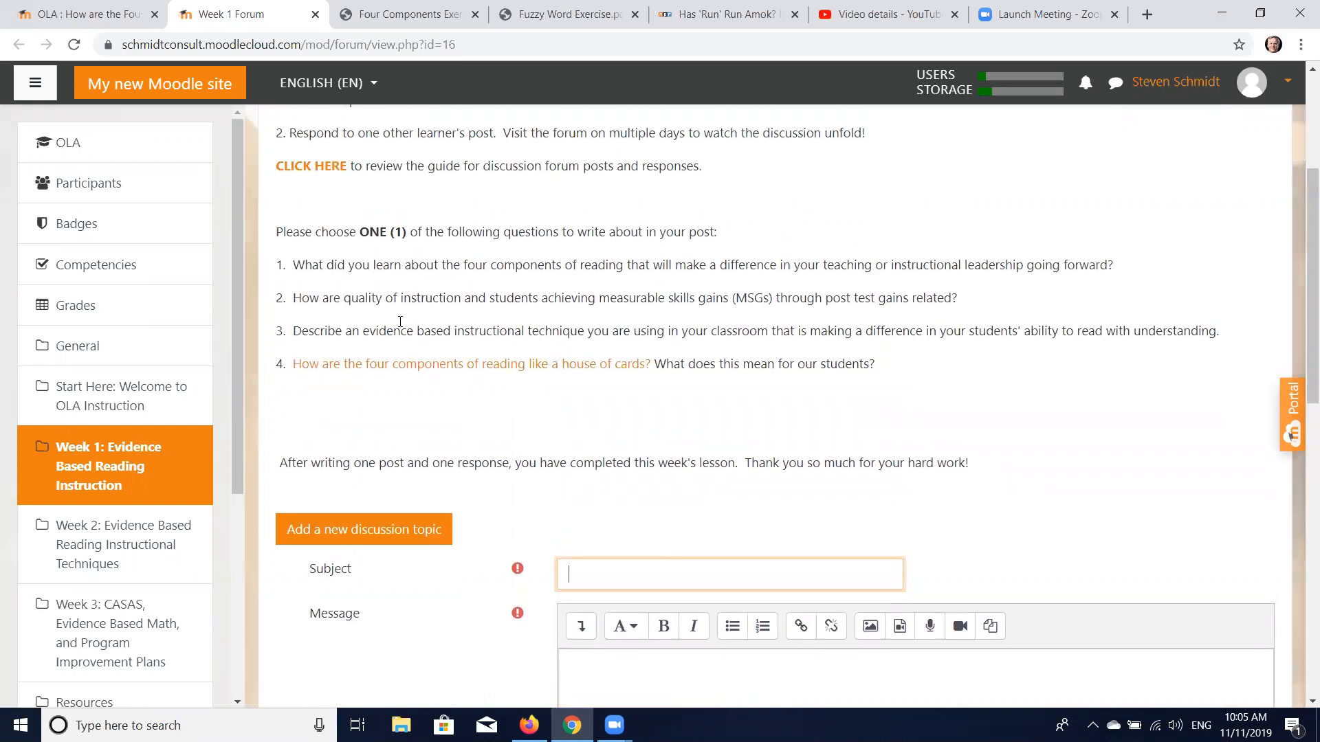
{"action": "left_click_drag", "start_coordinate": [278, 262], "coordinate": [311, 263]}
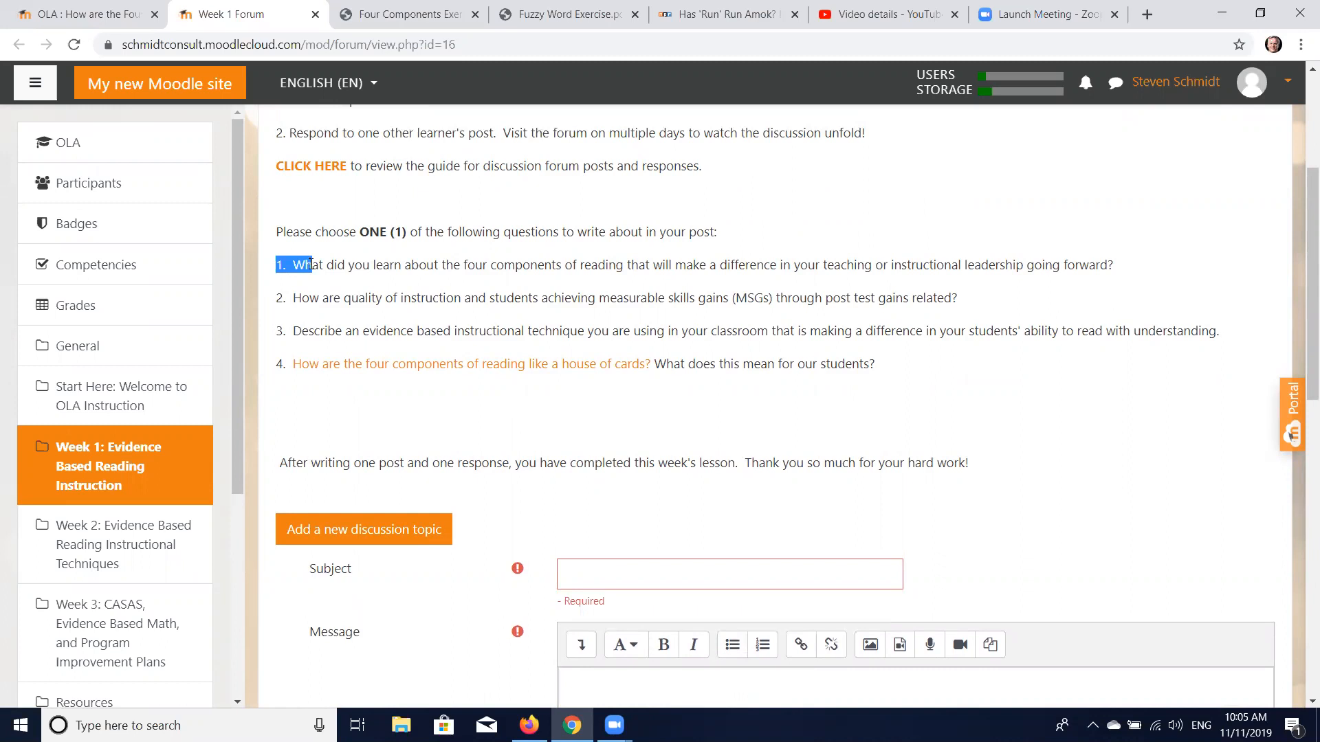
{"action": "scroll", "coordinate": [523, 330], "scroll_direction": "down", "scroll_amount": 2}
{"action": "left_click", "coordinate": [691, 396]}
{"action": "scroll", "coordinate": [654, 342], "scroll_direction": "up", "scroll_amount": 2}
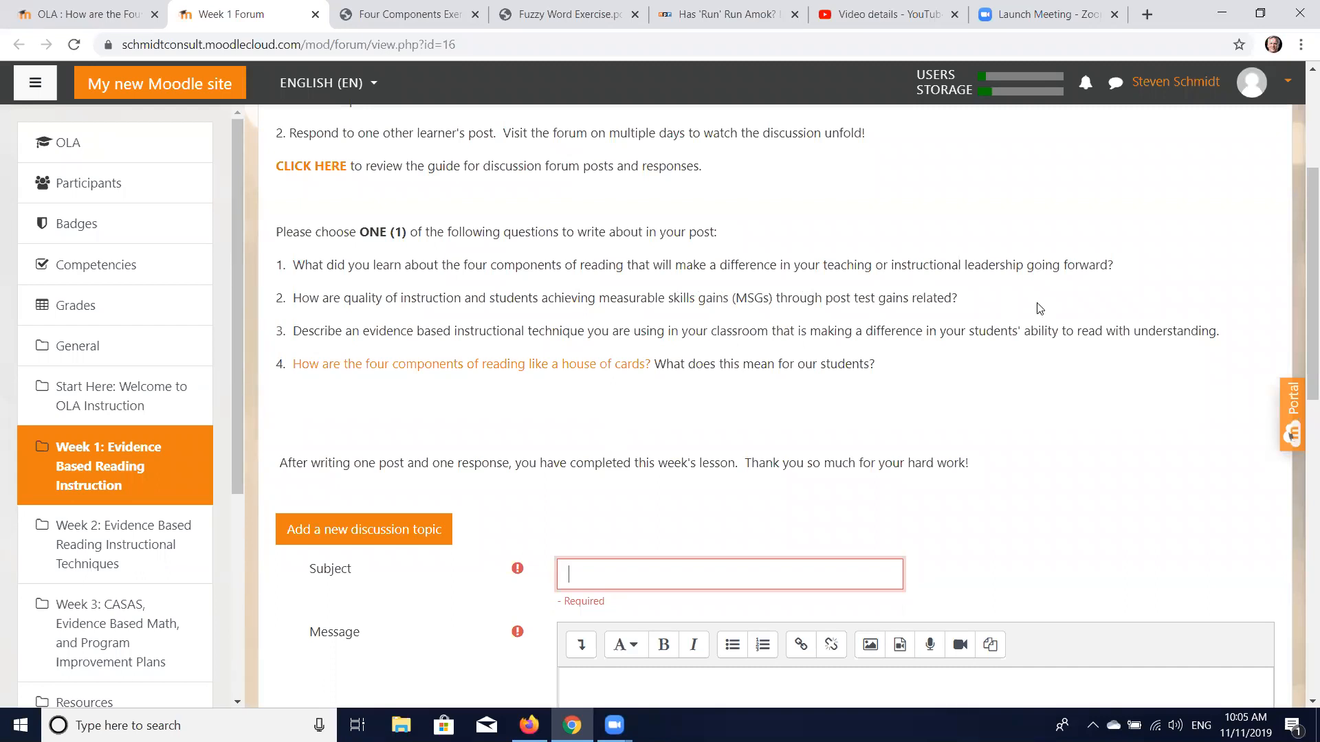
{"action": "scroll", "coordinate": [962, 323], "scroll_direction": "down", "scroll_amount": 1}
{"action": "type", "text": "1"}
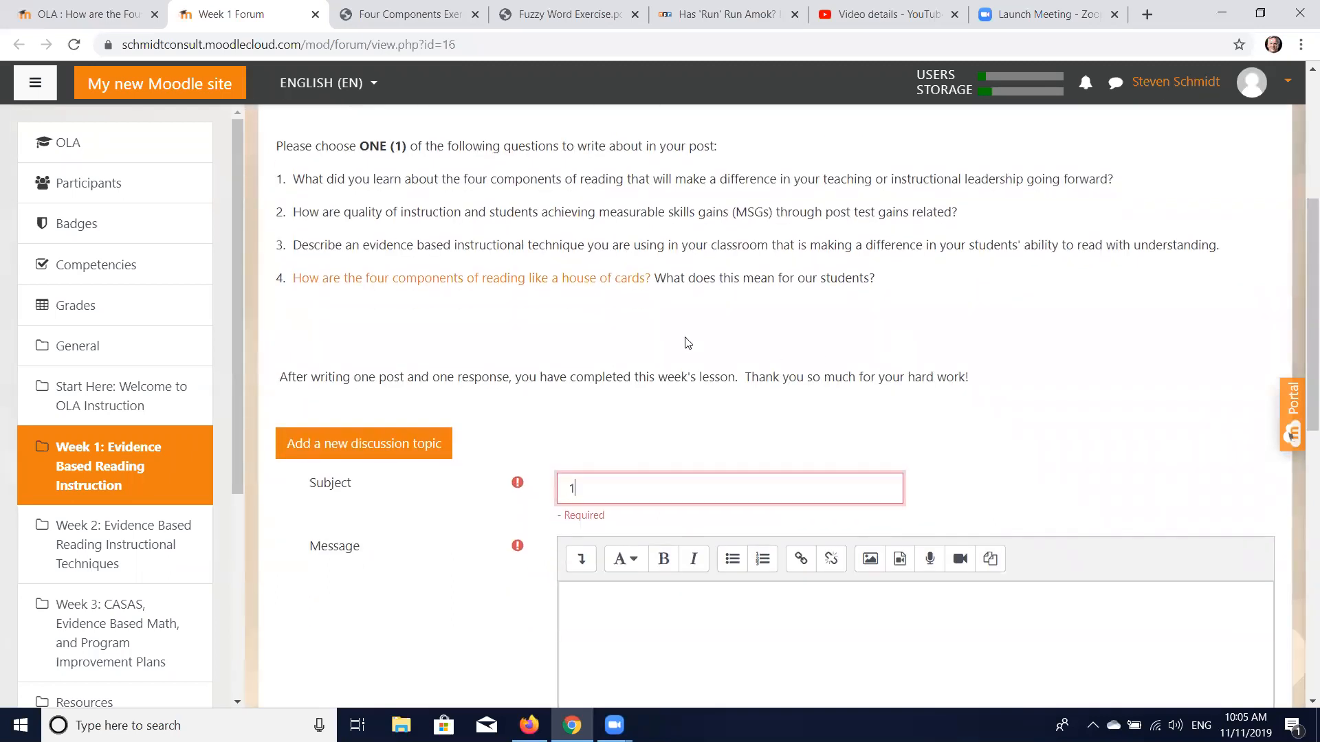
{"action": "type", "text": ". What I learned about the four compoenen"}
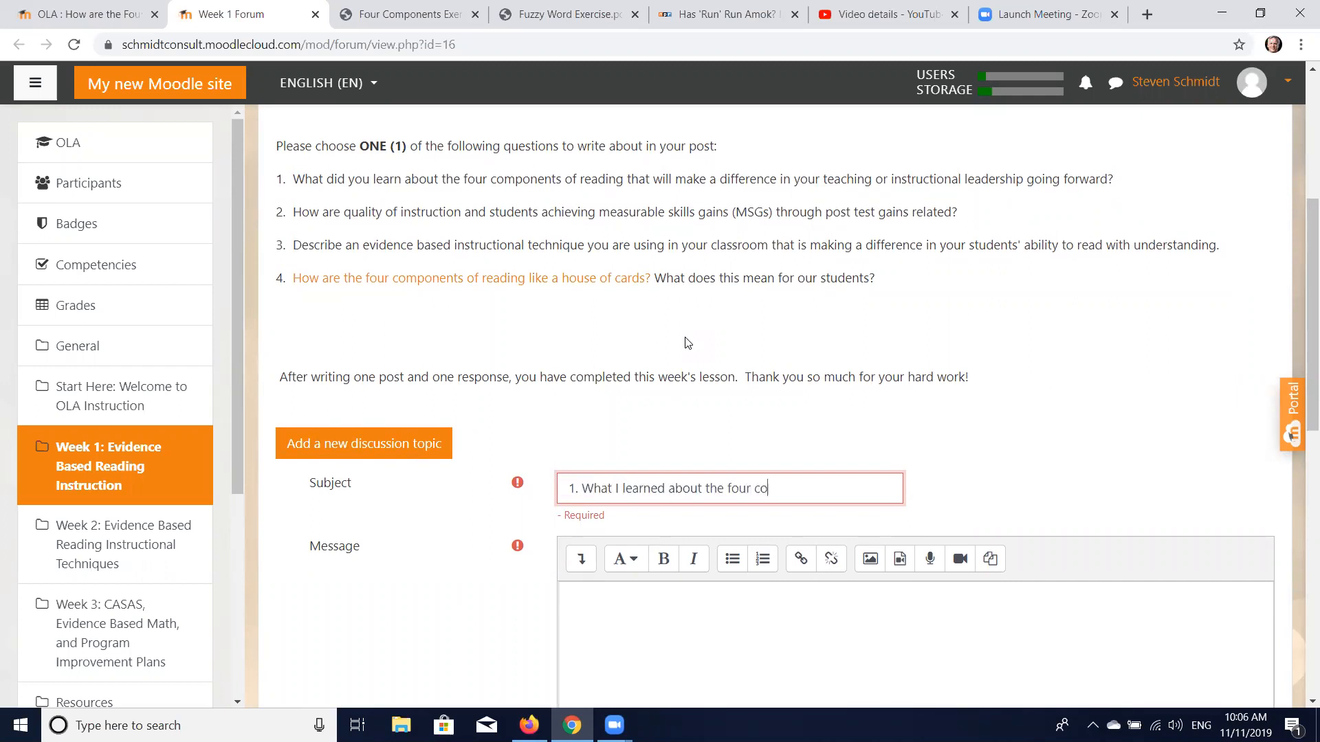
{"action": "key", "text": "BackSpace"}
{"action": "key", "text": "BackSpace"}
{"action": "key", "text": "BackSpace"}
{"action": "key", "text": "BackSpace"}
{"action": "type", "text": "nents"}
- Enter the message "I learned several things about the four components of reading. First, I learned that each component can be assessed with an individual diagnostic assessment."
{"action": "scroll", "coordinate": [688, 342], "scroll_direction": "down", "scroll_amount": 2}
{"action": "left_click", "coordinate": [679, 431]}
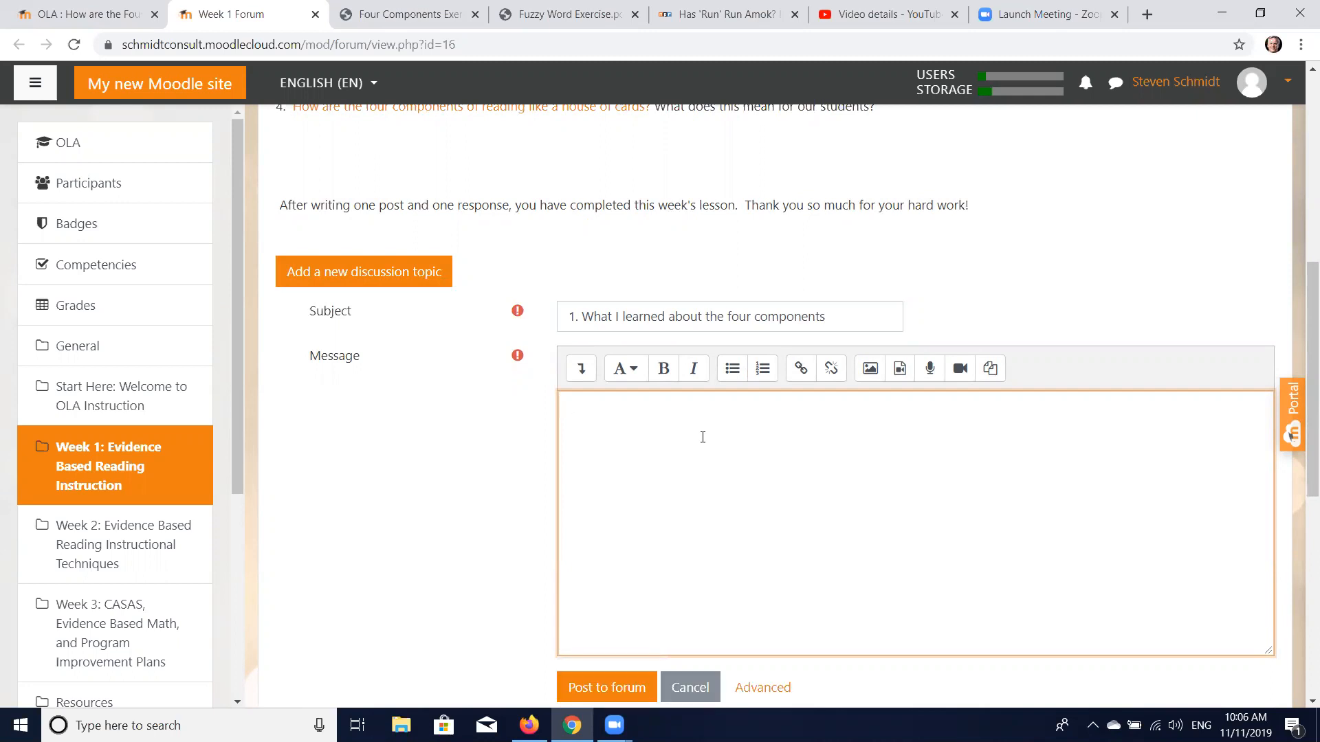
{"action": "type", "text": "I started"}
{"action": "key", "text": "BackSpace"}
{"action": "key", "text": "BackSpace"}
{"action": "key", "text": "BackSpace"}
{"action": "key", "text": "BackSpace"}
{"action": "key", "text": "BackSpace"}
{"action": "key", "text": "BackSpace"}
{"action": "key", "text": "BackSpace"}
{"action": "key", "text": "BackSpace"}
{"action": "type", "text": "learned several things a"}
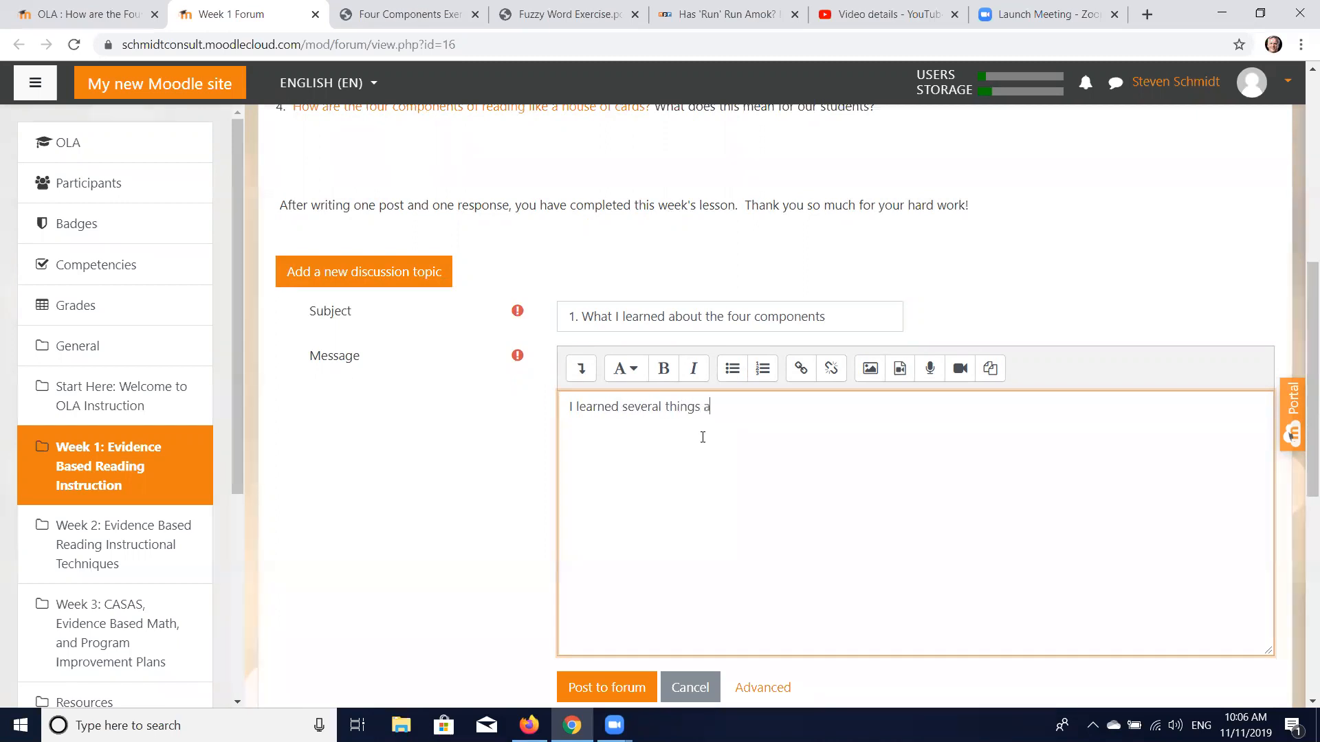
{"action": "type", "text": "bout the four components of reading.  First, I learned that"}
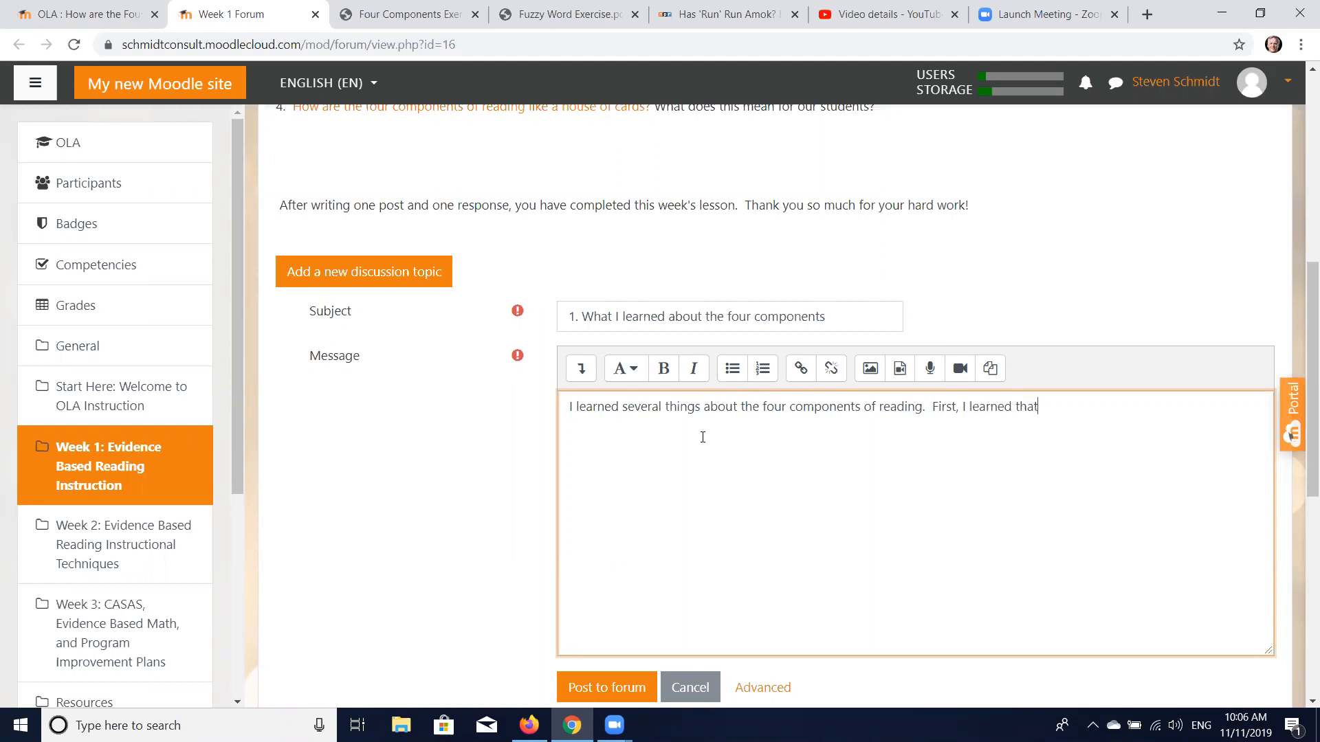
{"action": "type", "text": " each components can be assessed with an indidvidual diag"}
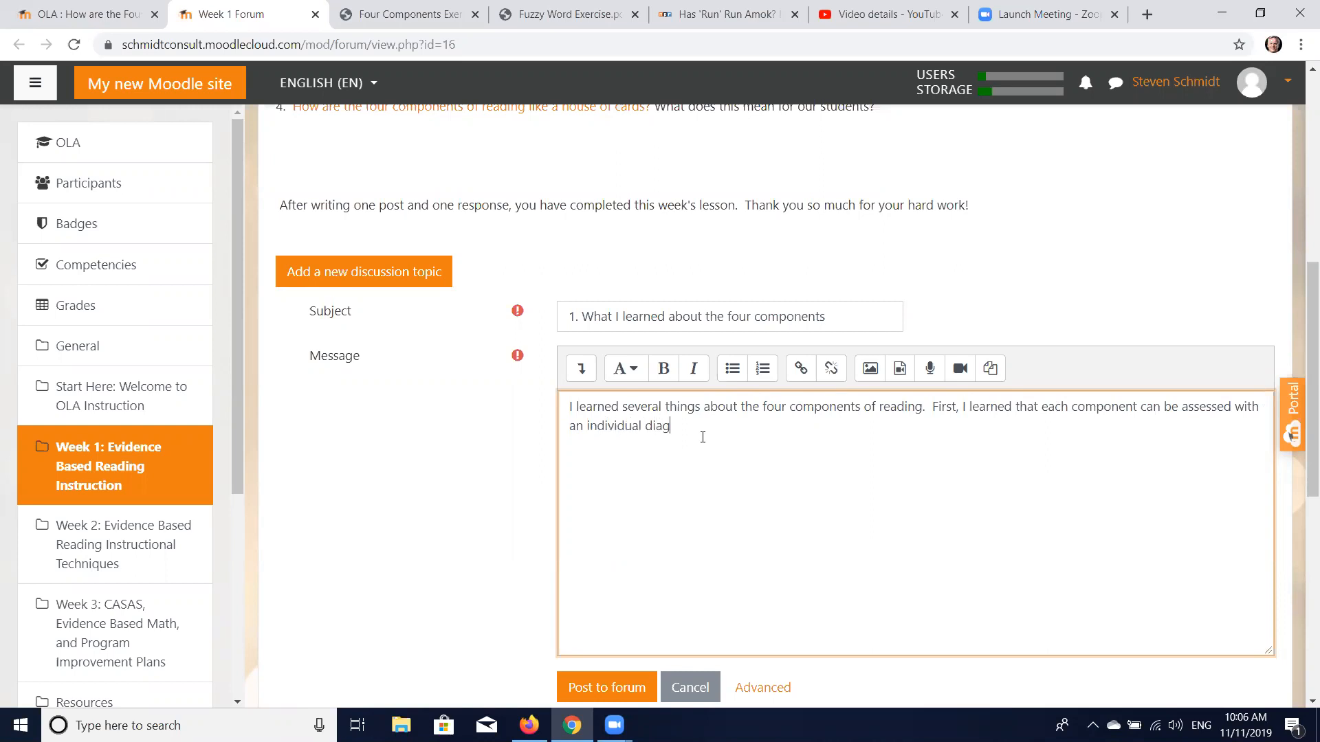
{"action": "type", "text": "nostic assessment."}
- Post the completed discussion topic to the Week 1 Forum
{"action": "scroll", "coordinate": [799, 463], "scroll_direction": "down", "scroll_amount": 1}
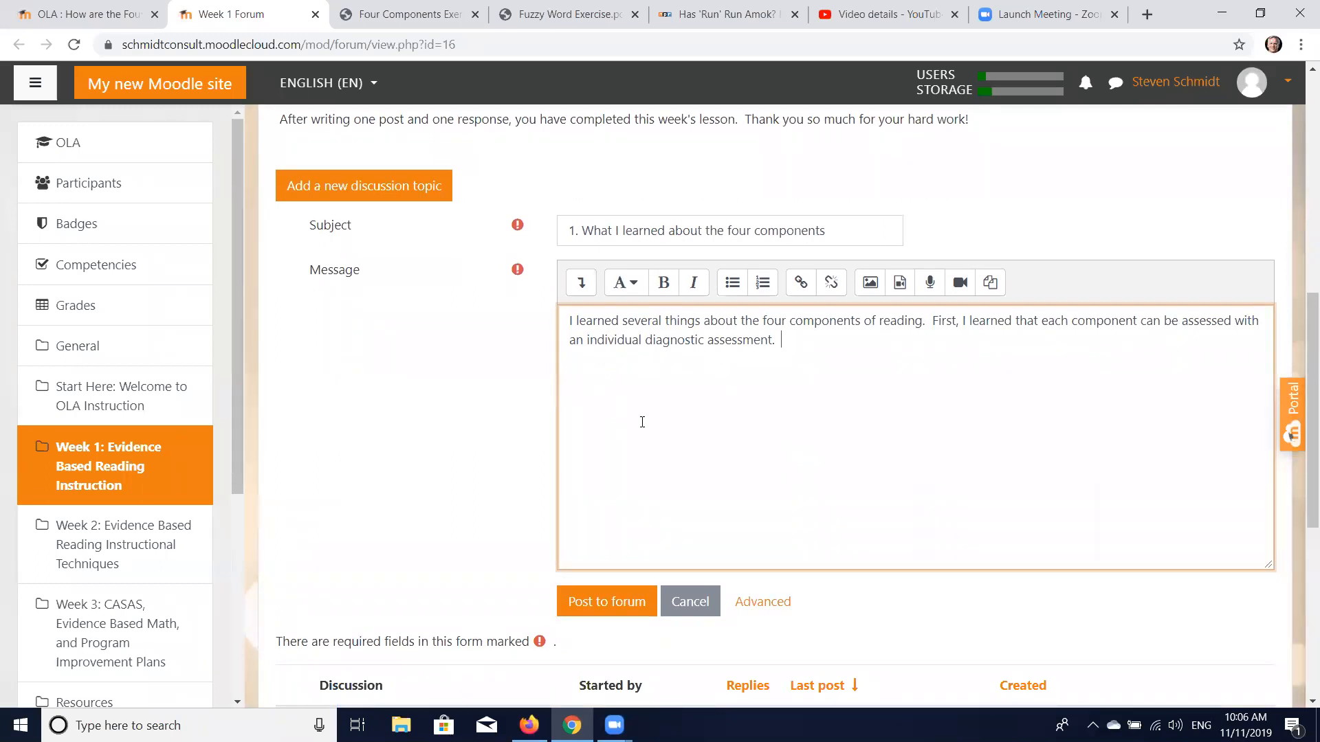
{"action": "scroll", "coordinate": [642, 422], "scroll_direction": "down", "scroll_amount": 2}
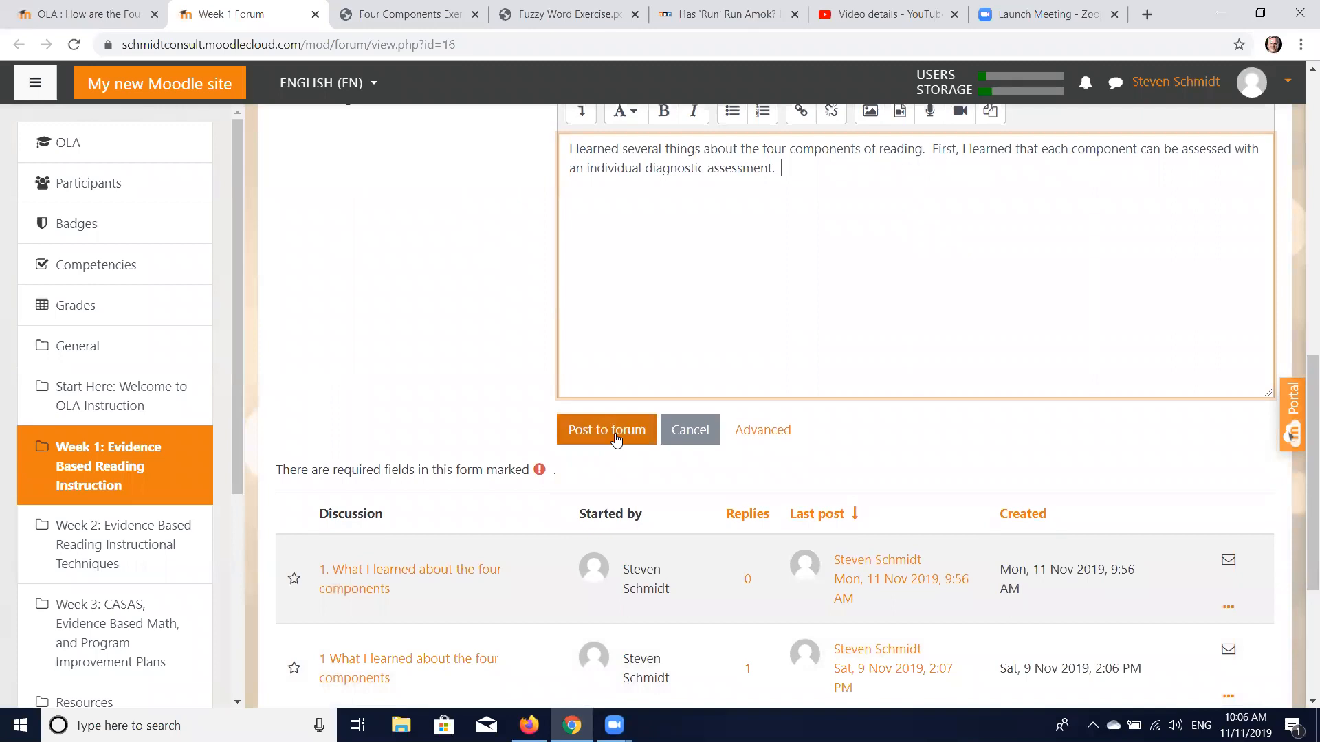
{"action": "left_click", "coordinate": [617, 435]}
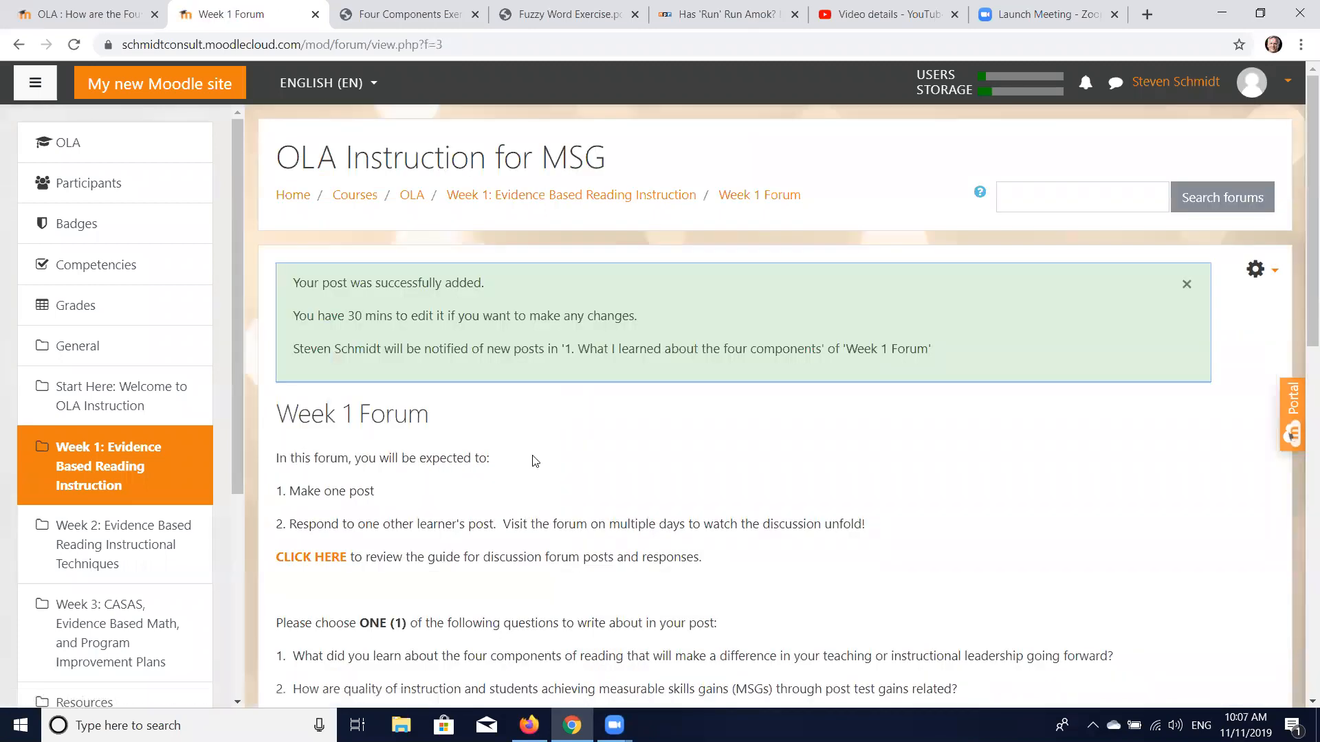
- Open the newly posted topic "1. What I learned about the four components" from the forum's discussion list
{"action": "scroll", "coordinate": [540, 336], "scroll_direction": "down", "scroll_amount": 10}
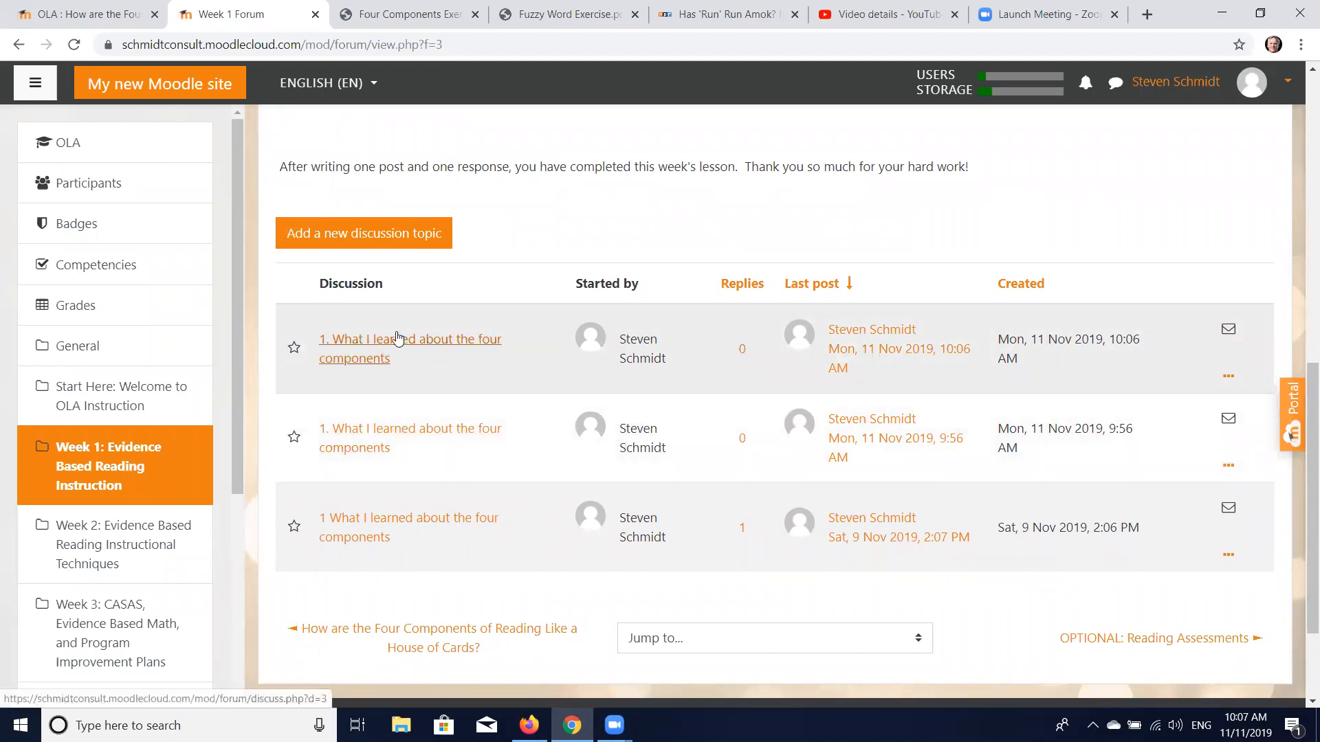
{"action": "scroll", "coordinate": [393, 477], "scroll_direction": "up", "scroll_amount": 5}
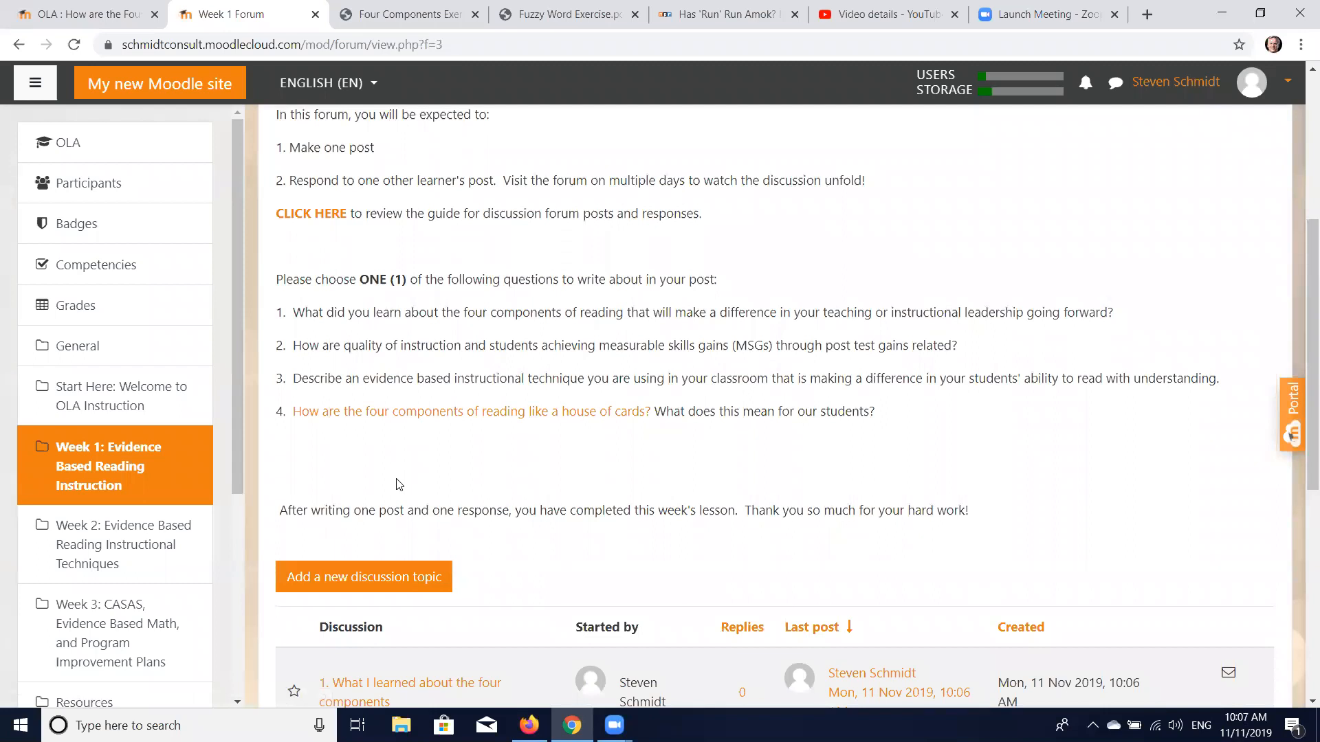
{"action": "scroll", "coordinate": [398, 484], "scroll_direction": "down", "scroll_amount": 5}
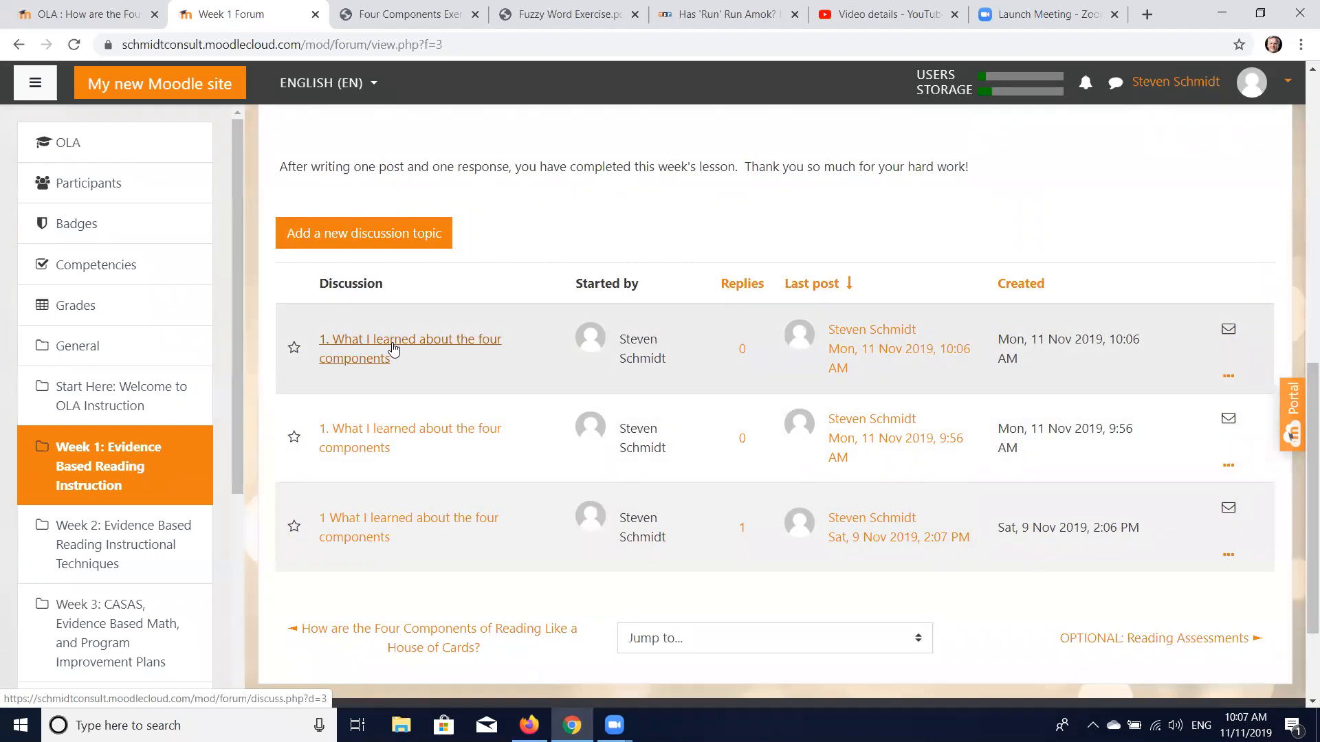
{"action": "left_click", "coordinate": [394, 351]}
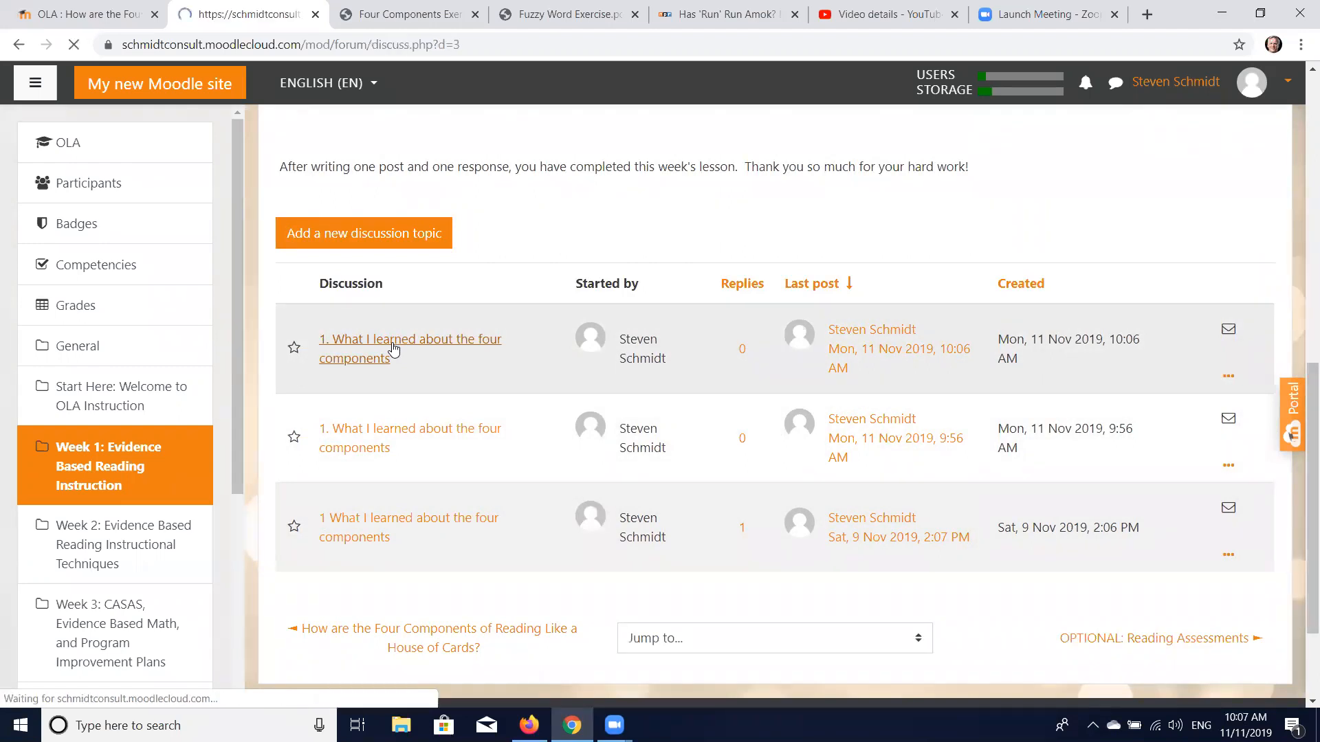
{"action": "scroll", "coordinate": [594, 440], "scroll_direction": "down", "scroll_amount": 3}
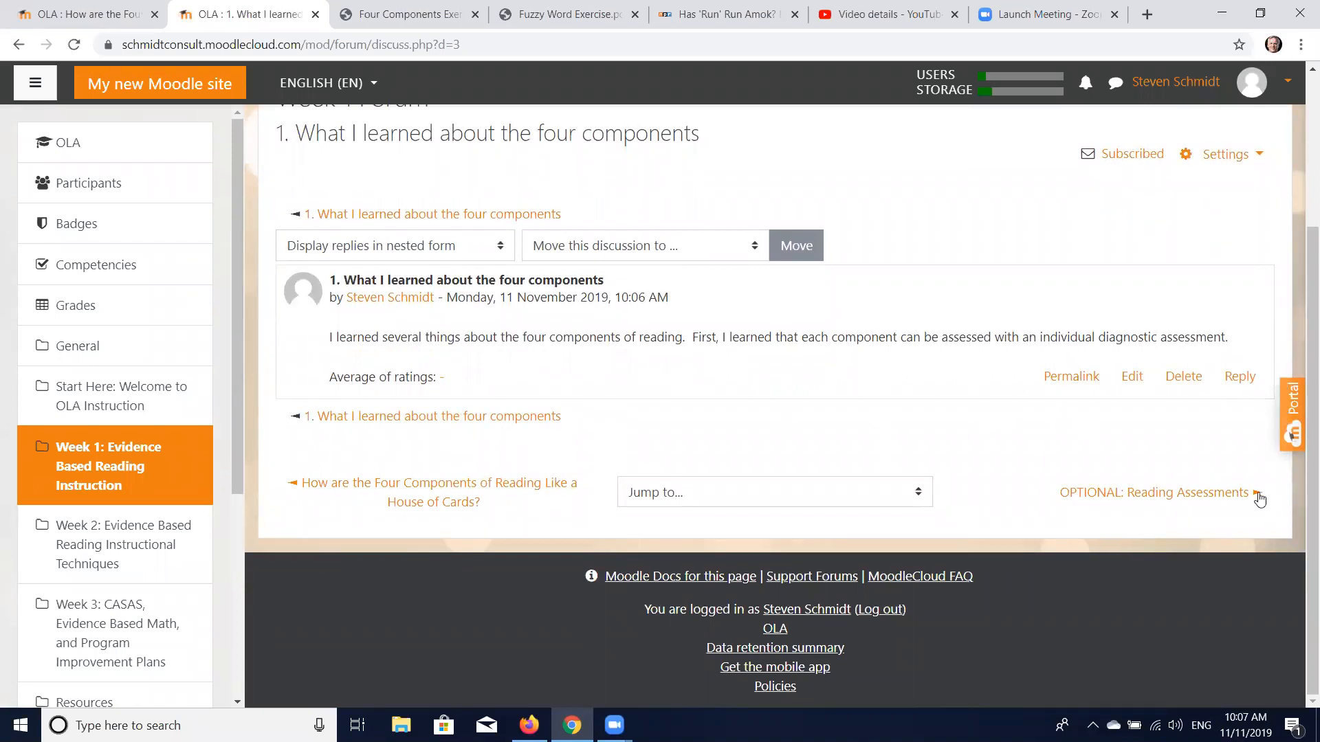
- Write the reply "It was eye opening to see how we can help our students with their reading instruction by giving them specific diagnostic assessments."
{"action": "left_click", "coordinate": [1241, 377]}
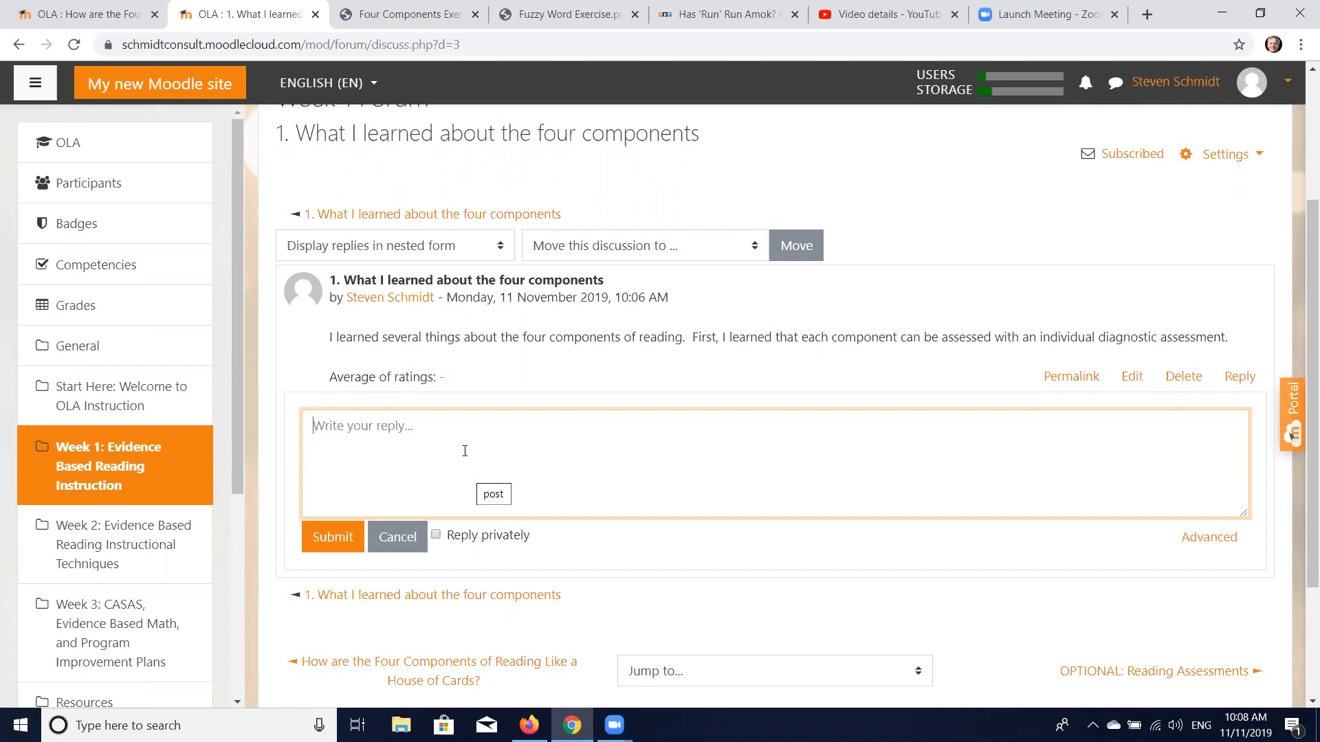
{"action": "type", "text": "I agr"}
{"action": "key", "text": "BackSpace"}
{"action": "key", "text": "BackSpace"}
{"action": "key", "text": "BackSpace"}
{"action": "key", "text": "BackSpace"}
{"action": "type", "text": "It was eye opening to see how we can "}
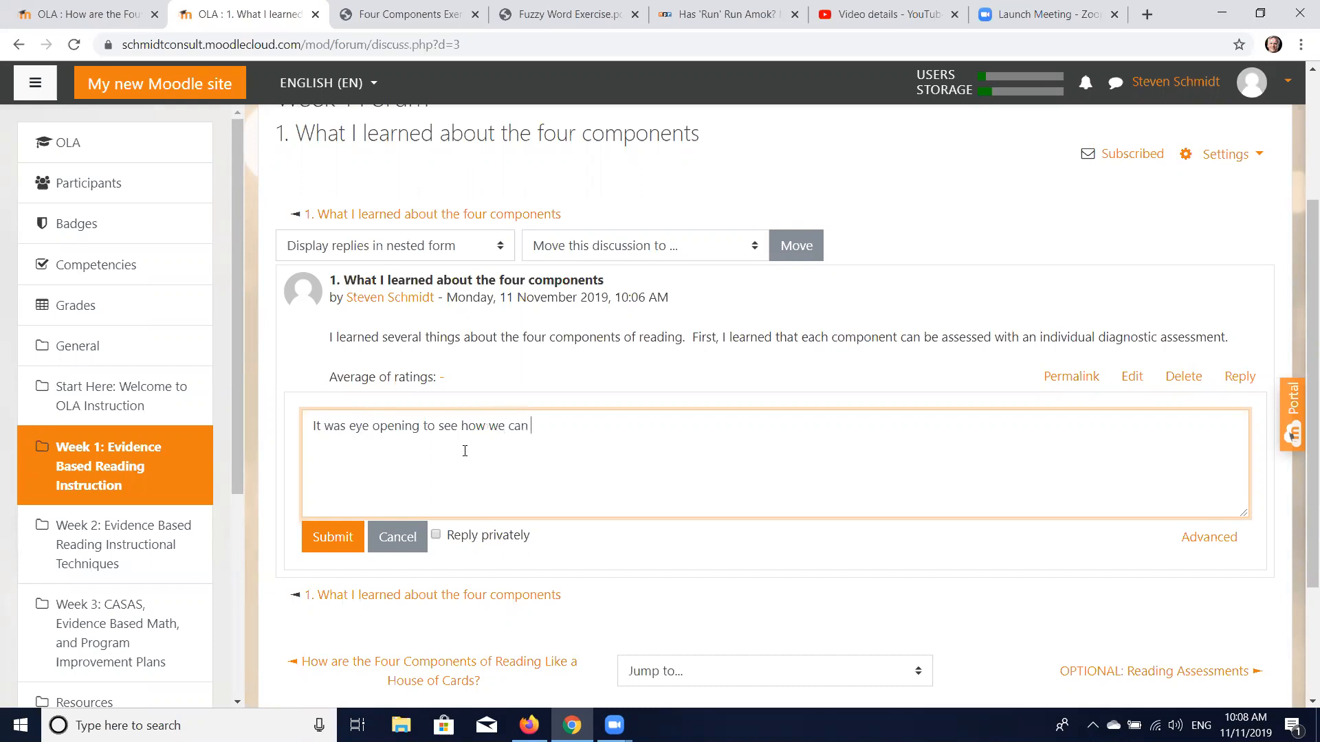
{"action": "type", "text": "help our students with their rea"}
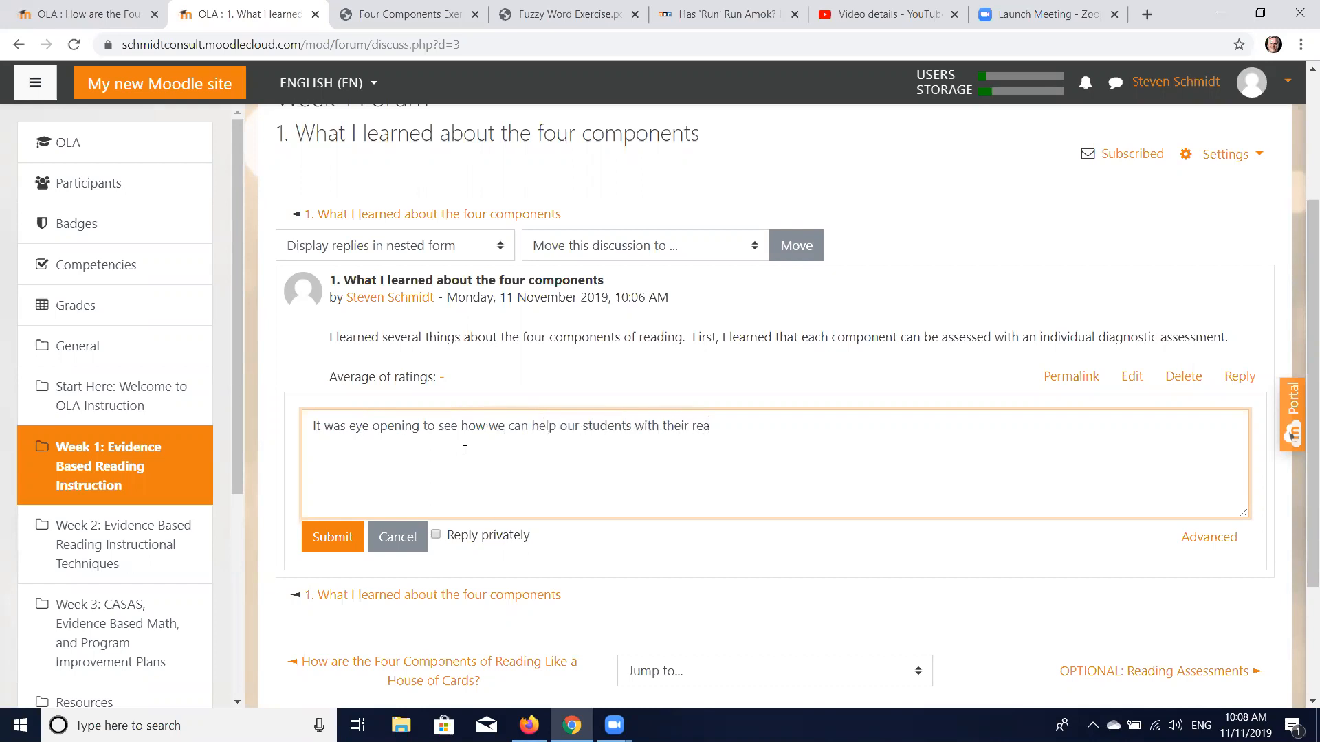
{"action": "type", "text": "ding instruction by"}
{"action": "type", "text": " g"}
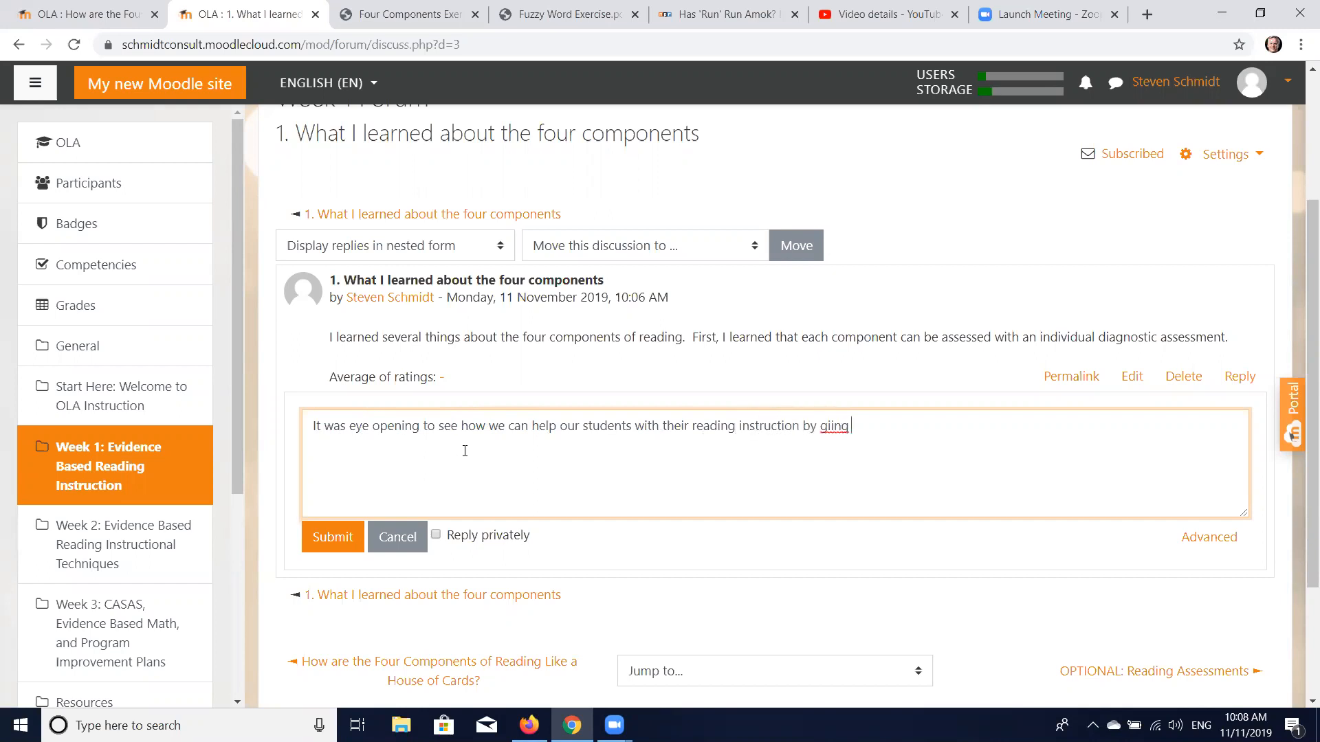
{"action": "type", "text": "iving them specific diagnost"}
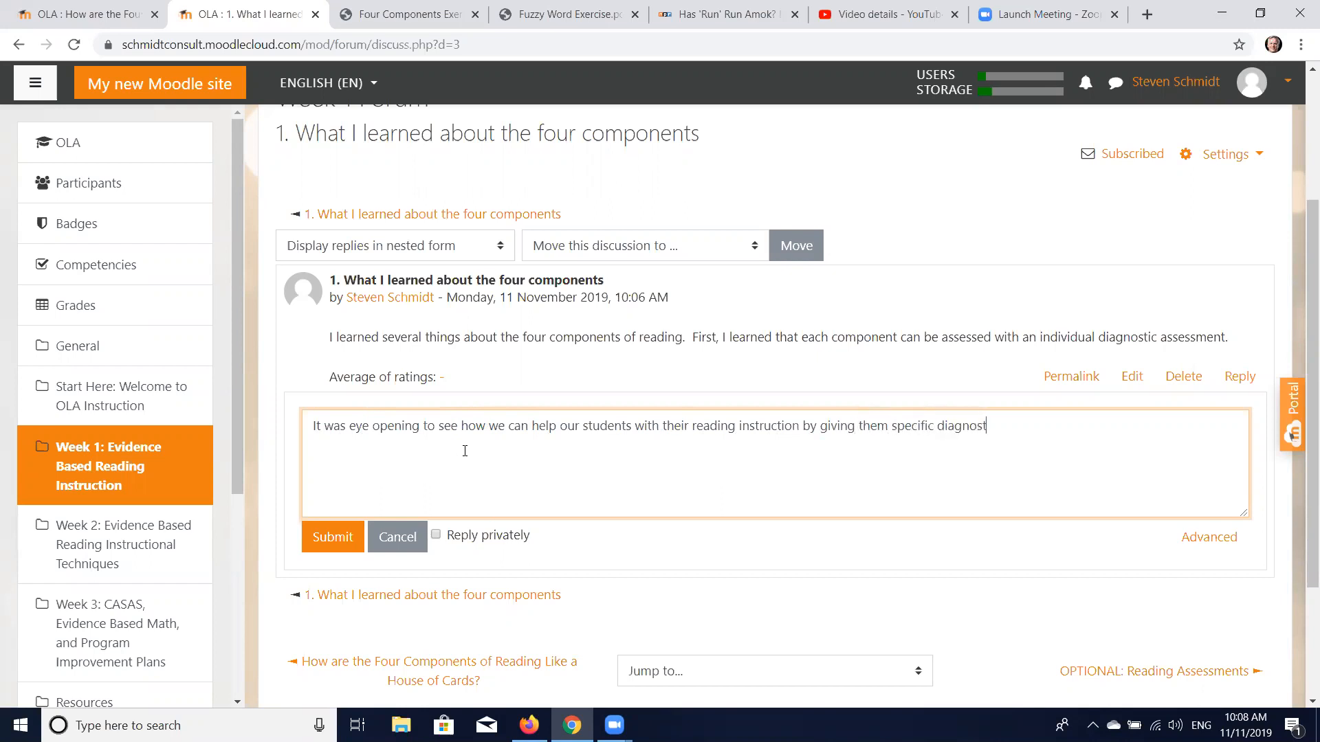
{"action": "type", "text": "ic assessments."}
- Submit the reply to the post and look over the updated discussion thread
{"action": "scroll", "coordinate": [465, 450], "scroll_direction": "up", "scroll_amount": 3}
{"action": "scroll", "coordinate": [513, 427], "scroll_direction": "down", "scroll_amount": 2}
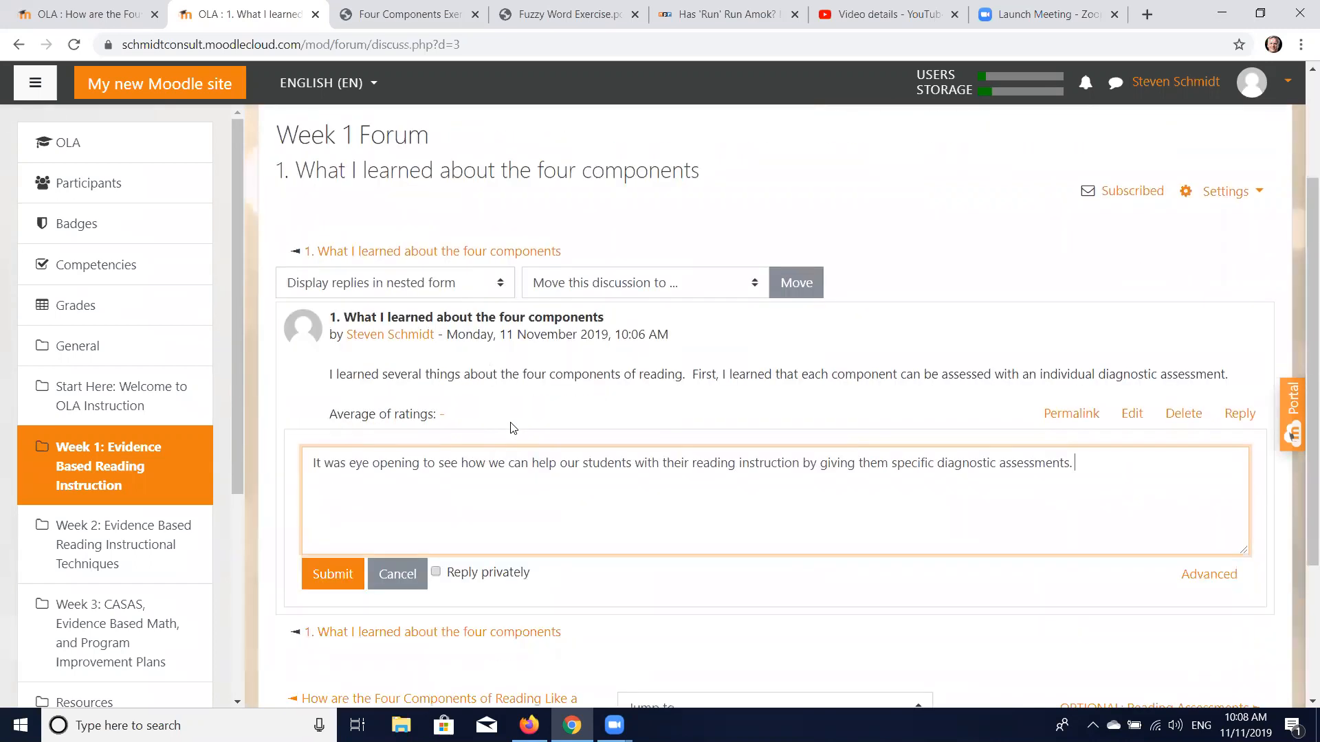
{"action": "scroll", "coordinate": [512, 427], "scroll_direction": "down", "scroll_amount": 2}
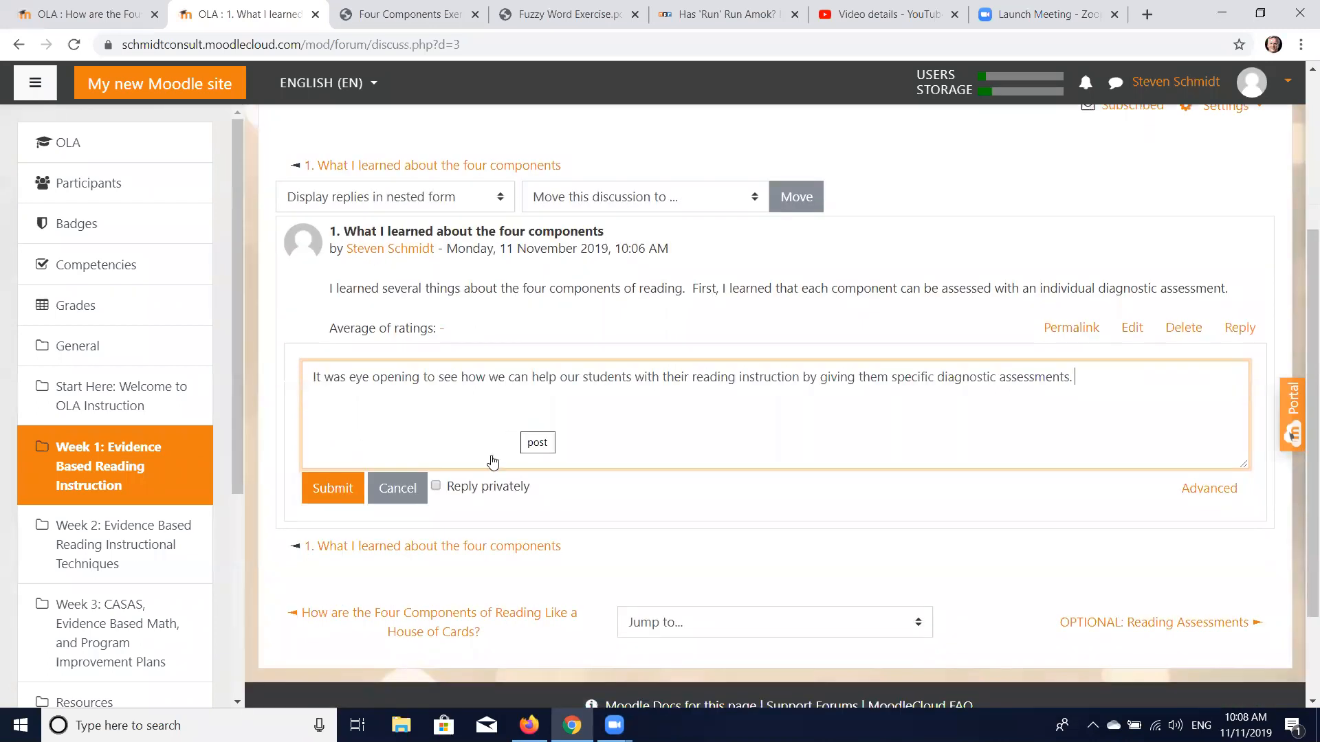
{"action": "left_click", "coordinate": [318, 508]}
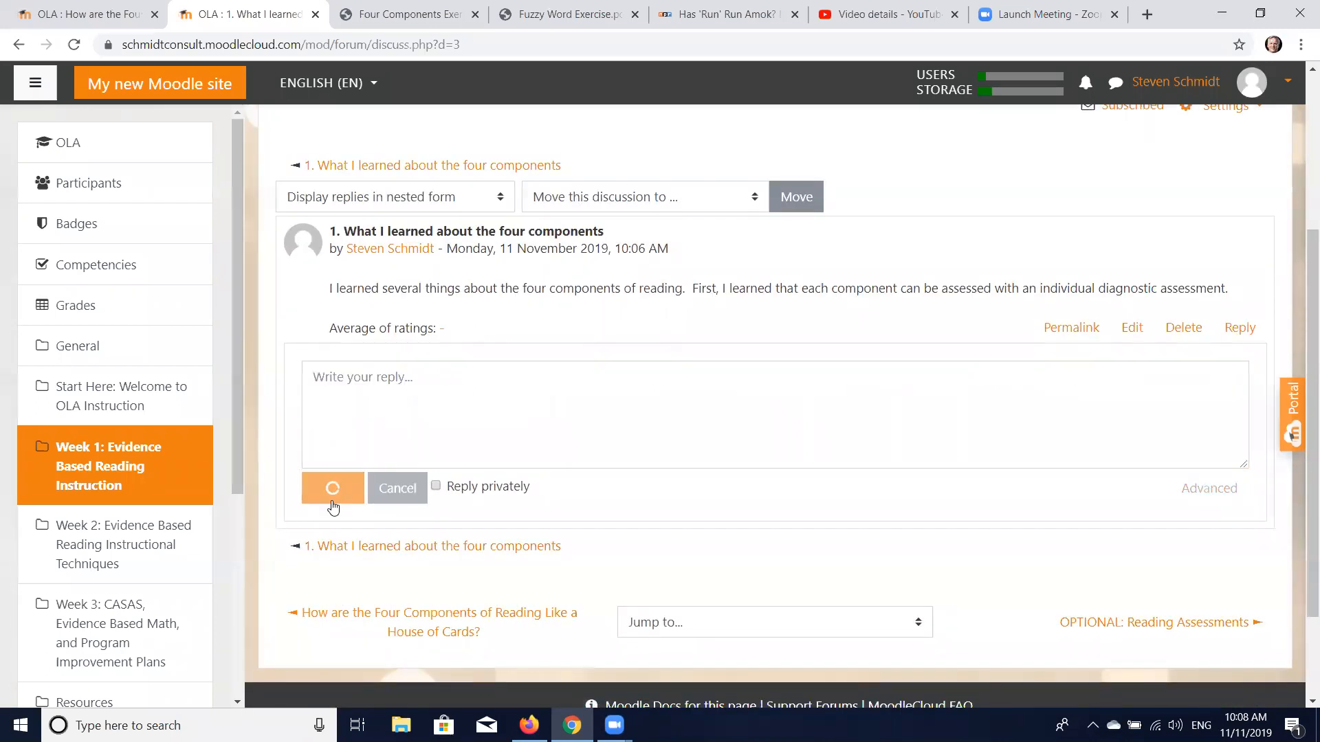
{"action": "scroll", "coordinate": [543, 412], "scroll_direction": "up", "scroll_amount": 3}
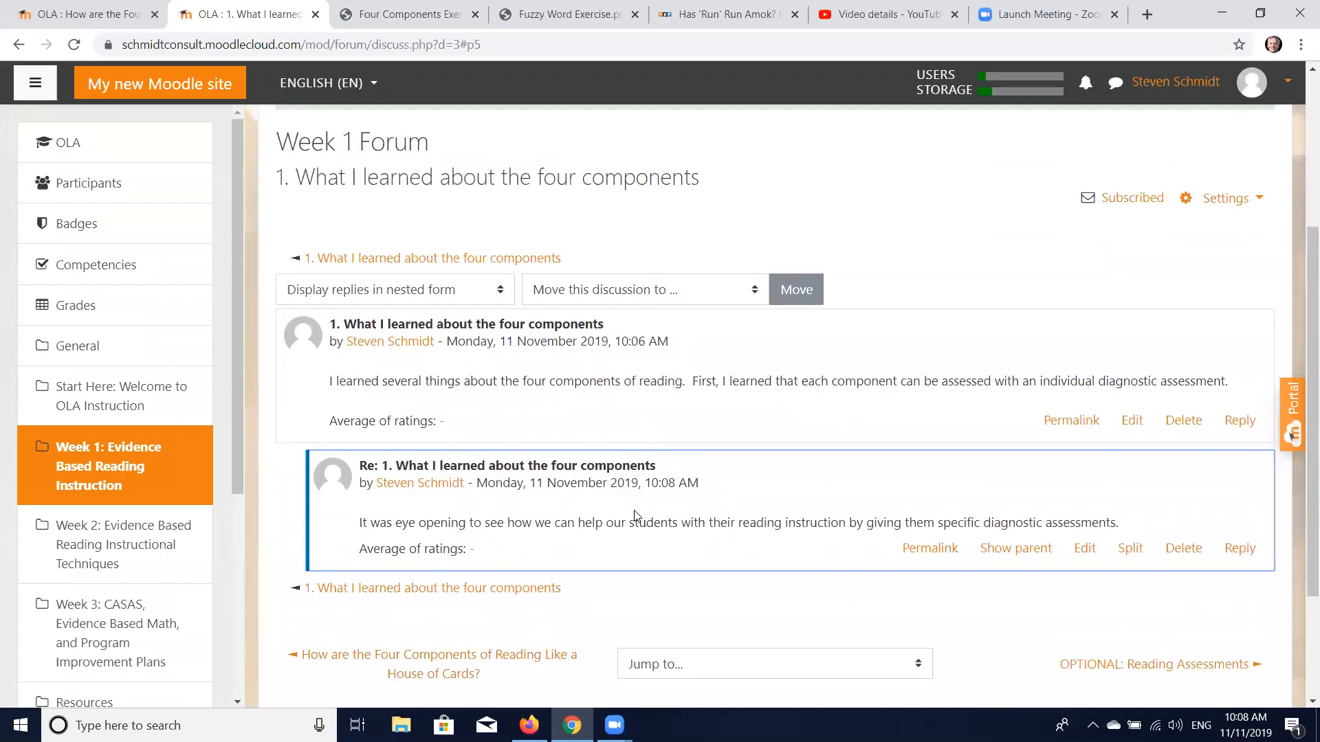
{"action": "scroll", "coordinate": [634, 512], "scroll_direction": "up", "scroll_amount": 3}
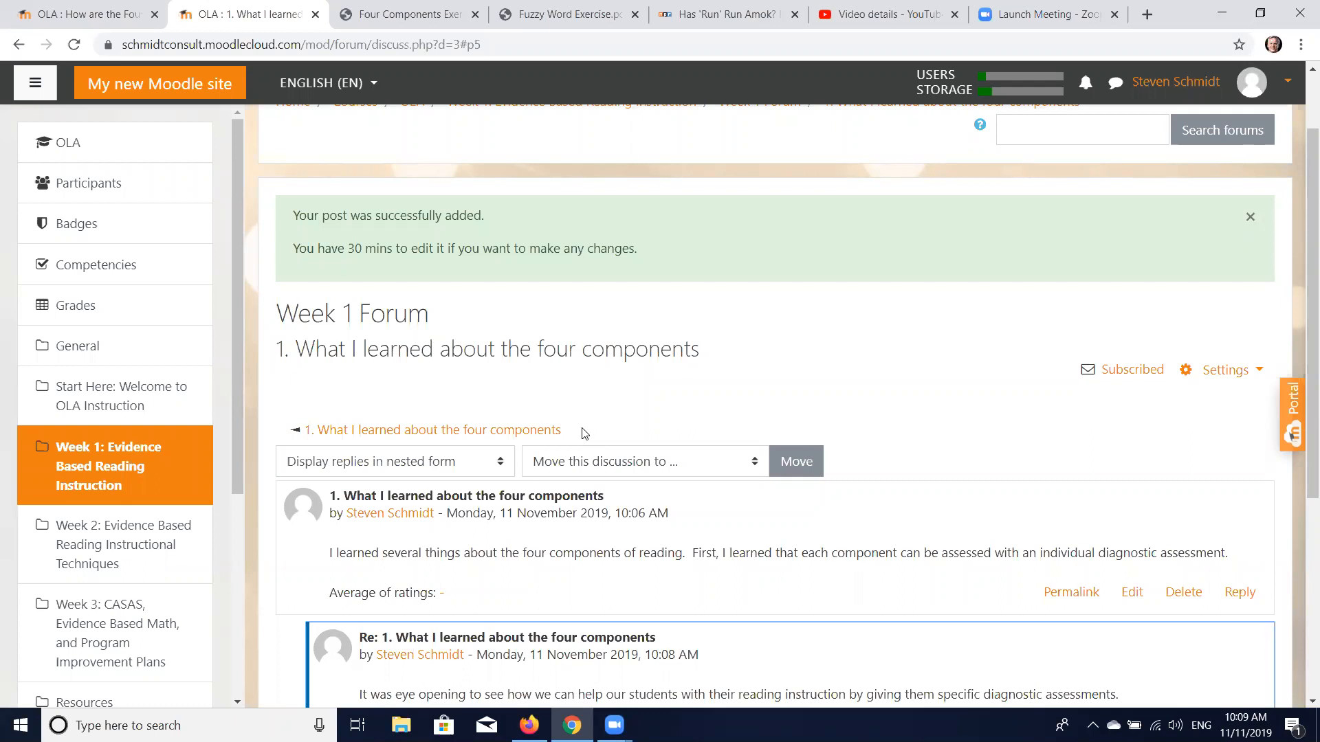
{"action": "scroll", "coordinate": [587, 468], "scroll_direction": "up", "scroll_amount": 1}
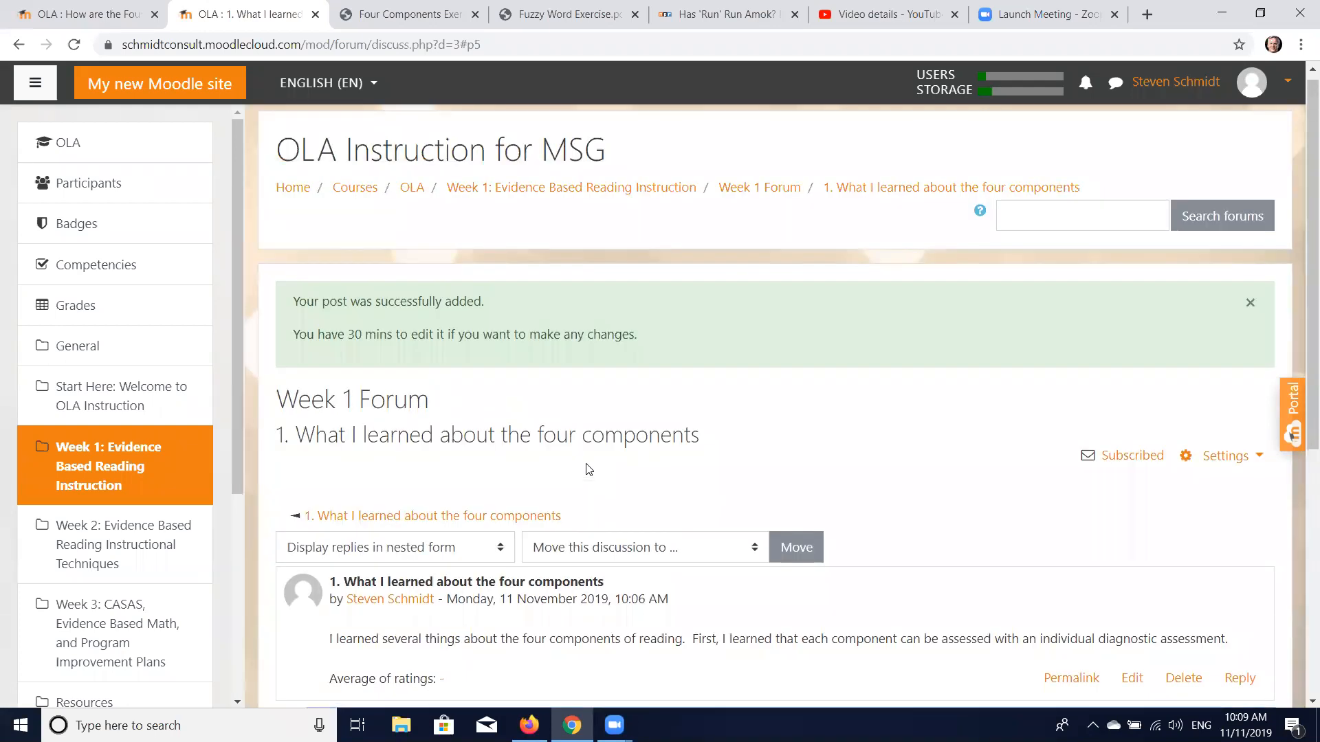